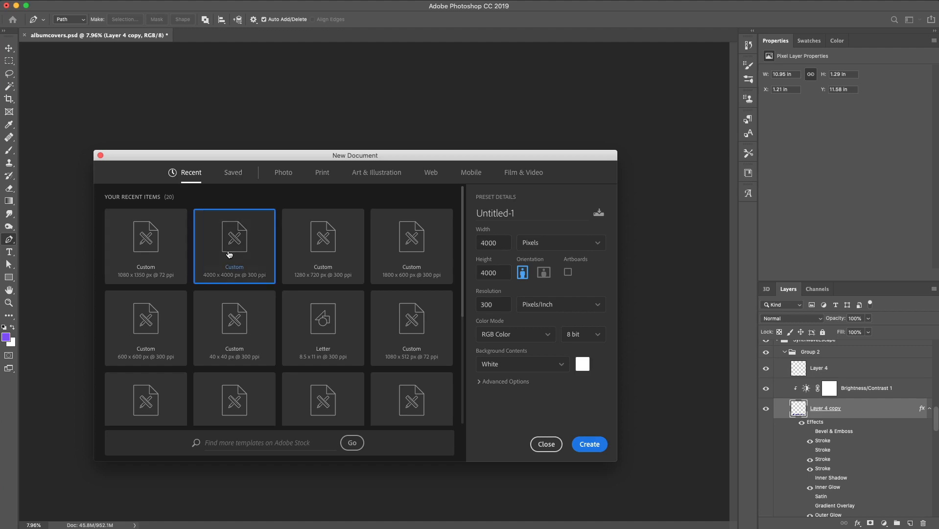
Create a new 4000 x 4000 px, 300 ppi document and fill its background with a dark purple radial gradient
{"action": "left_click", "coordinate": [590, 444]}
{"action": "left_click_drag", "start_coordinate": [288, 396], "coordinate": [465, 186]}
{"action": "left_click_drag", "start_coordinate": [485, 152], "coordinate": [277, 380]}
{"action": "left_click_drag", "start_coordinate": [483, 395], "coordinate": [194, 116]}
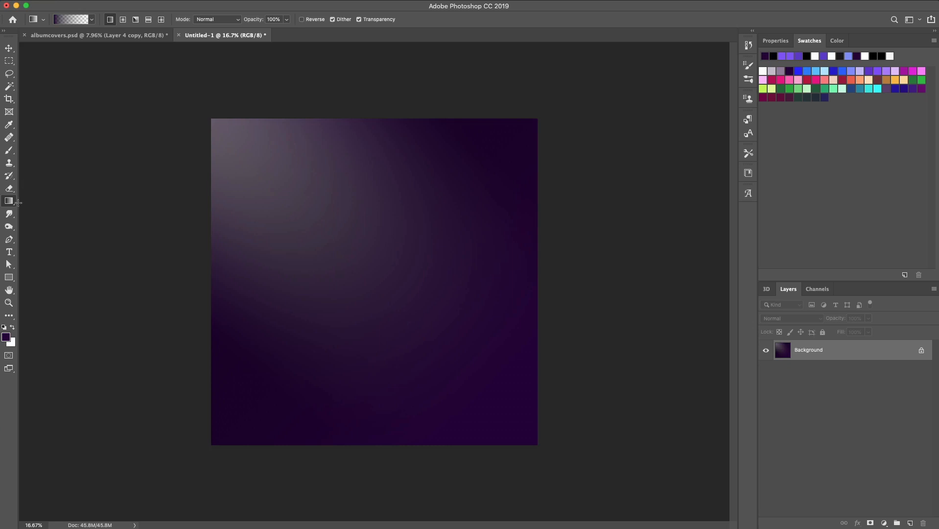
Switch to the Type tool and set the font to Arial Black
{"action": "left_click", "coordinate": [14, 253]}
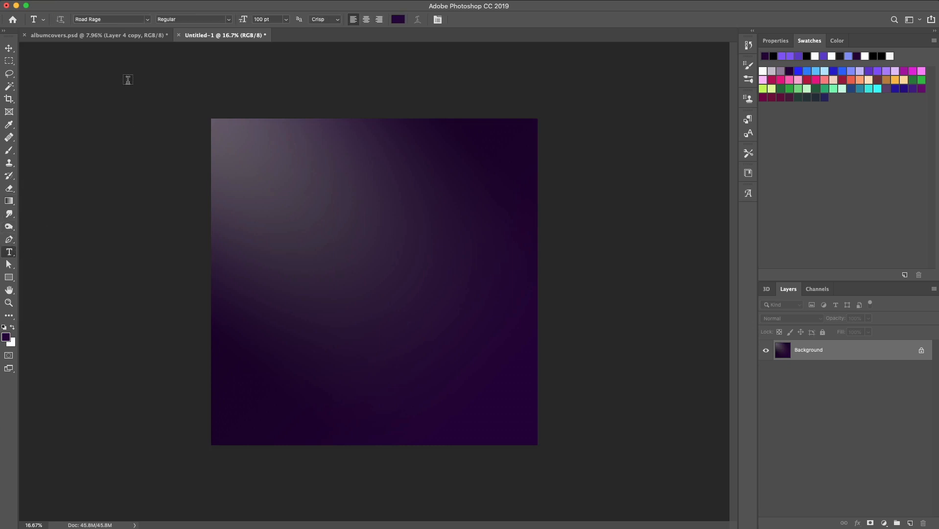
{"action": "left_click", "coordinate": [137, 18]}
{"action": "type", "text": "aria"}
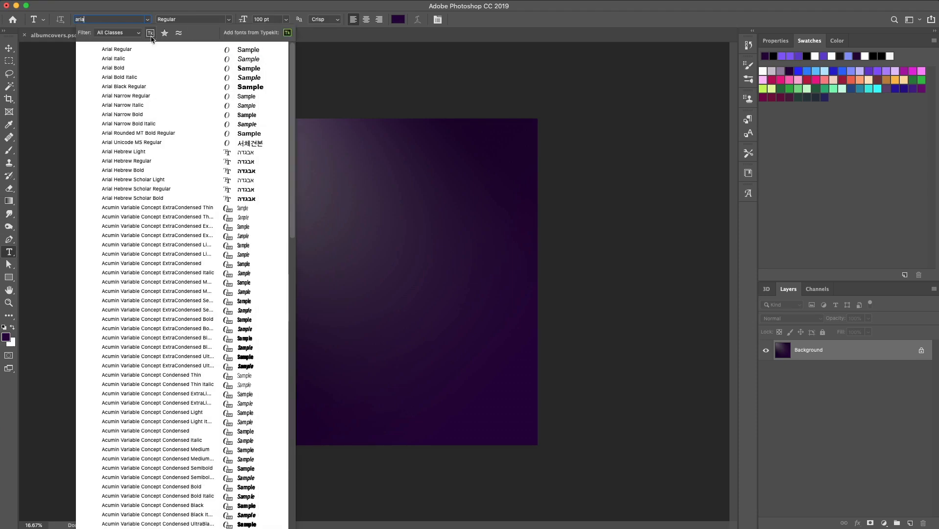
{"action": "left_click", "coordinate": [131, 86]}
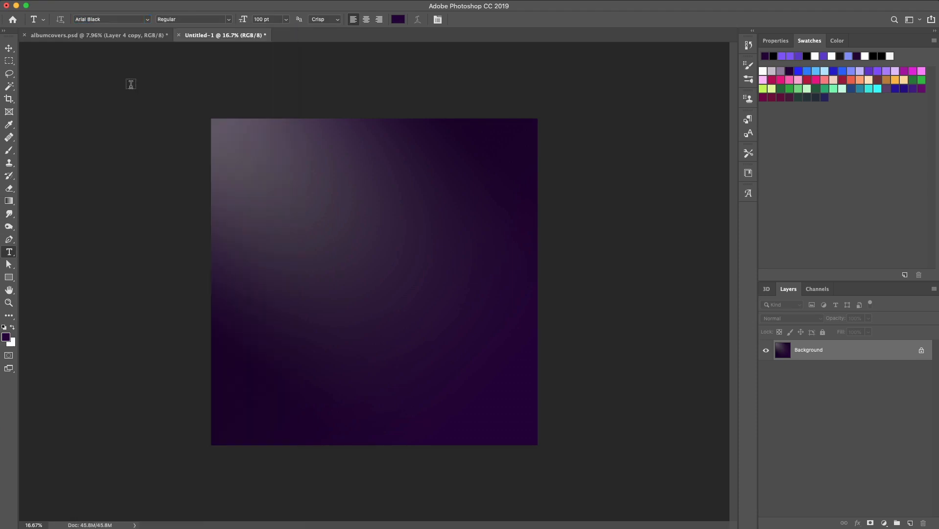
Make white the text color and type CHROME on the canvas
{"action": "key", "text": "x"}
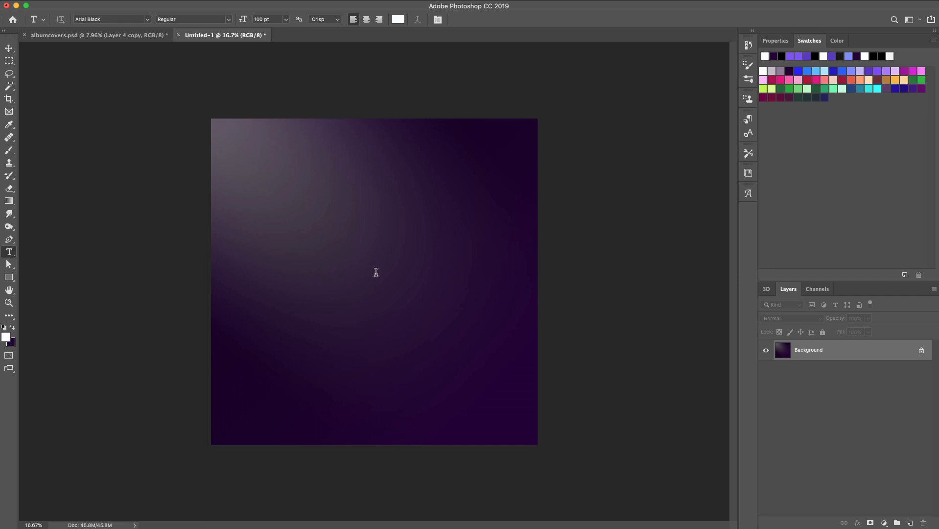
{"action": "left_click", "coordinate": [375, 271]}
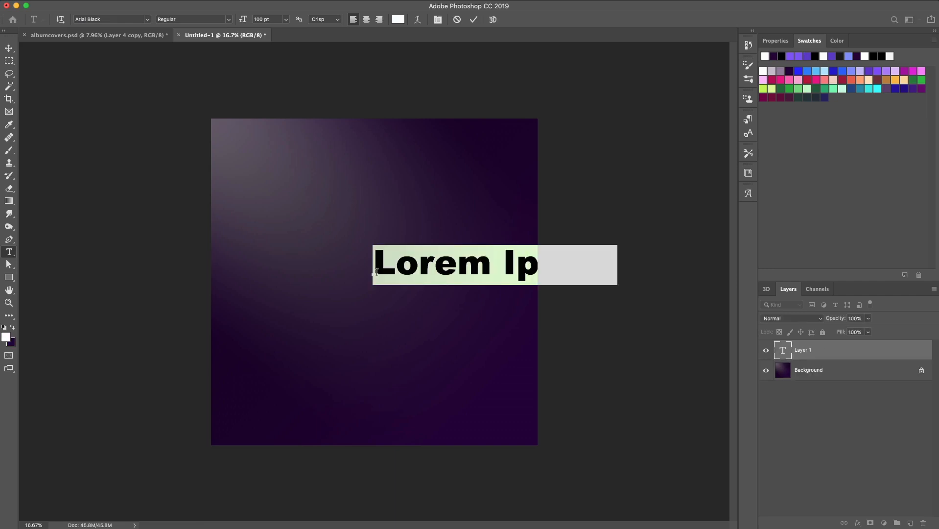
{"action": "type", "text": "CHROME"}
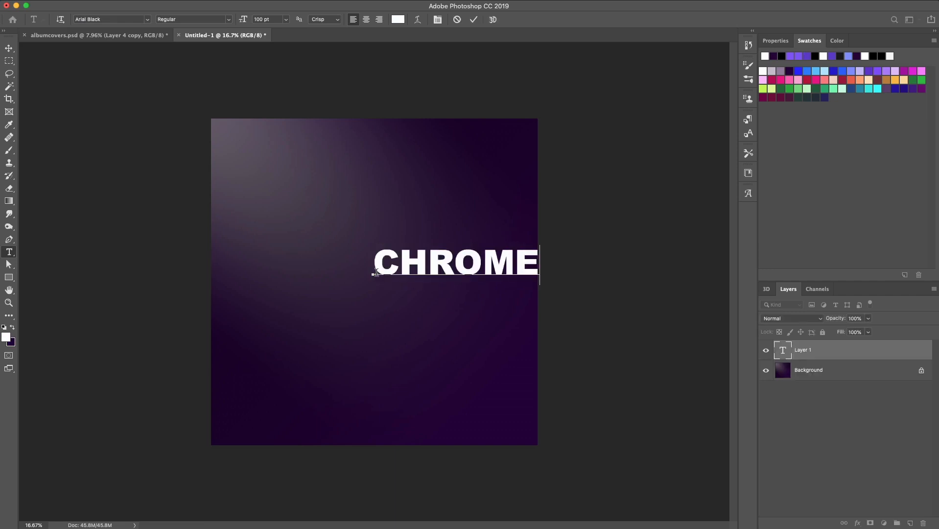
Move and enlarge the CHROME text to about 125% width and 168% height, centering it on the canvas
{"action": "left_click", "coordinate": [9, 48]}
{"action": "left_click_drag", "start_coordinate": [411, 261], "coordinate": [327, 273]}
{"action": "key", "text": "ctrl+t"}
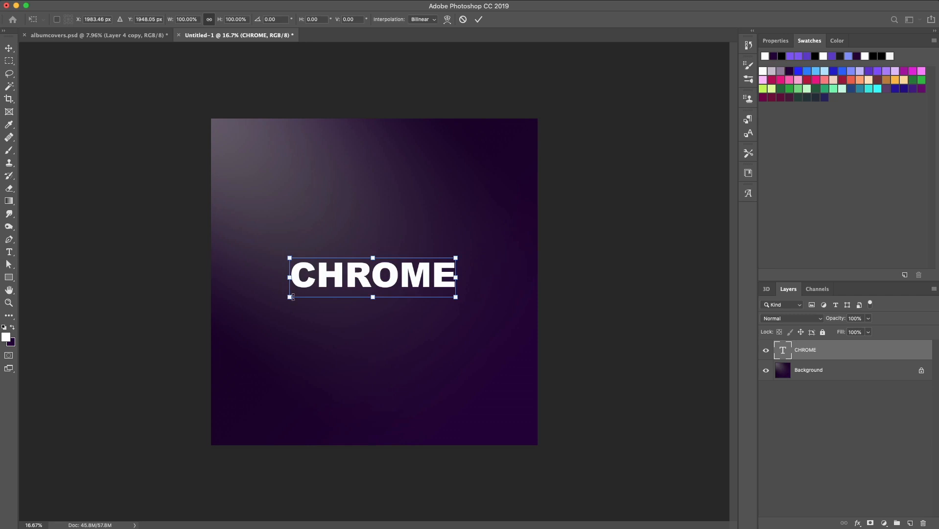
{"action": "left_click_drag", "start_coordinate": [291, 298], "coordinate": [250, 321]}
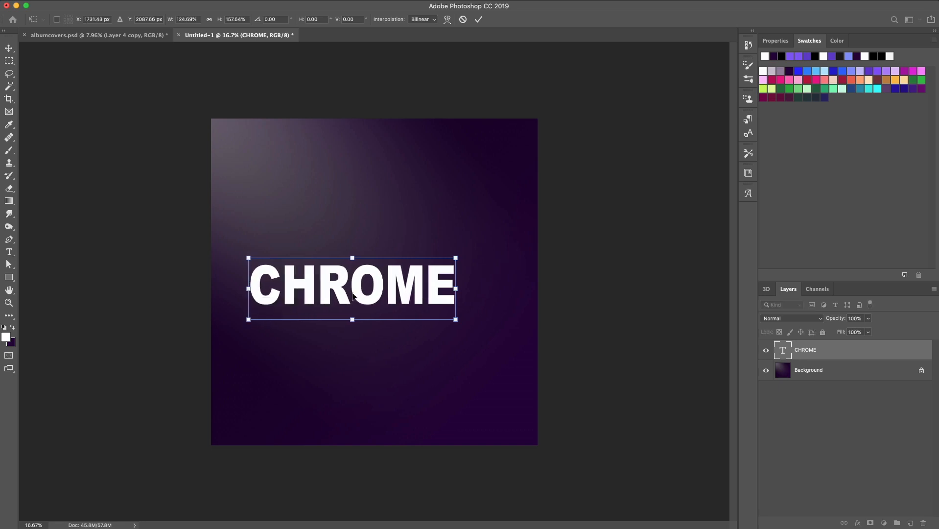
{"action": "left_click_drag", "start_coordinate": [344, 289], "coordinate": [365, 283]}
{"action": "left_click", "coordinate": [9, 48]}
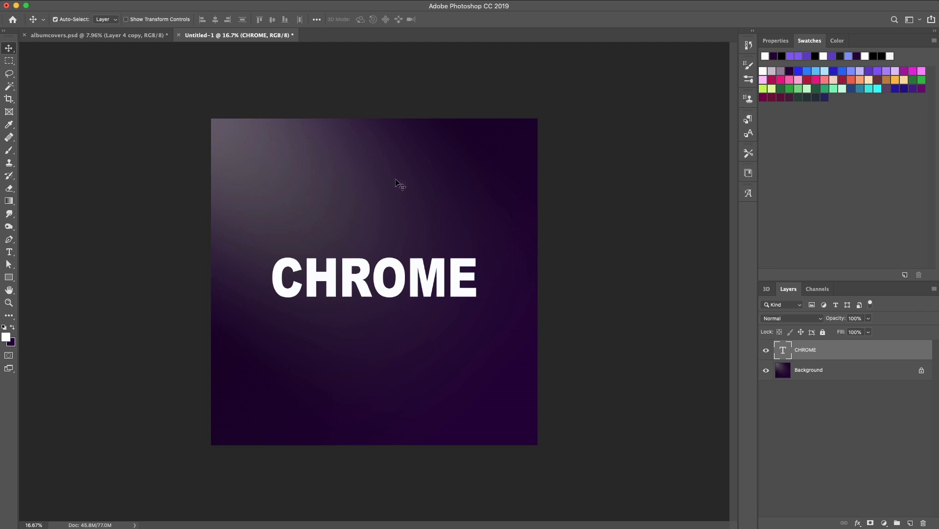
Open the text layer's styles and enable a Gradient Overlay with Normal blend mode
{"action": "double_click", "coordinate": [835, 356]}
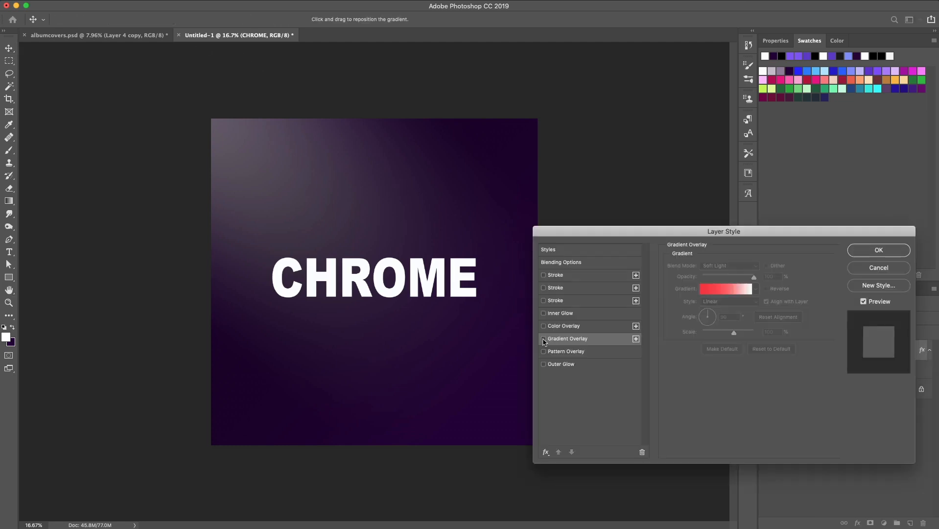
{"action": "left_click", "coordinate": [544, 339]}
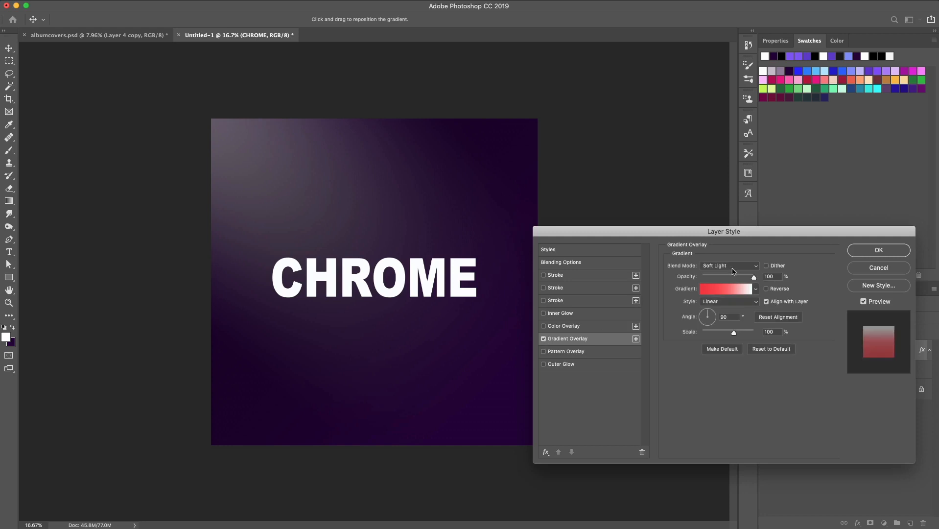
{"action": "left_click", "coordinate": [733, 267]}
{"action": "left_click", "coordinate": [721, 154]}
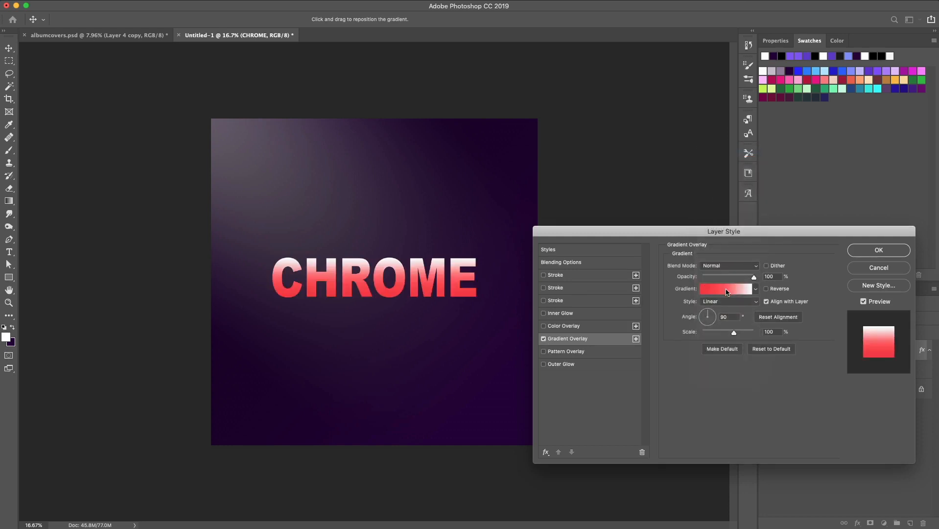
Open the gradient editor for the overlay and set the middle color stop to dark purple
{"action": "left_click", "coordinate": [726, 291]}
{"action": "left_click_drag", "start_coordinate": [313, 0], "coordinate": [315, 46]}
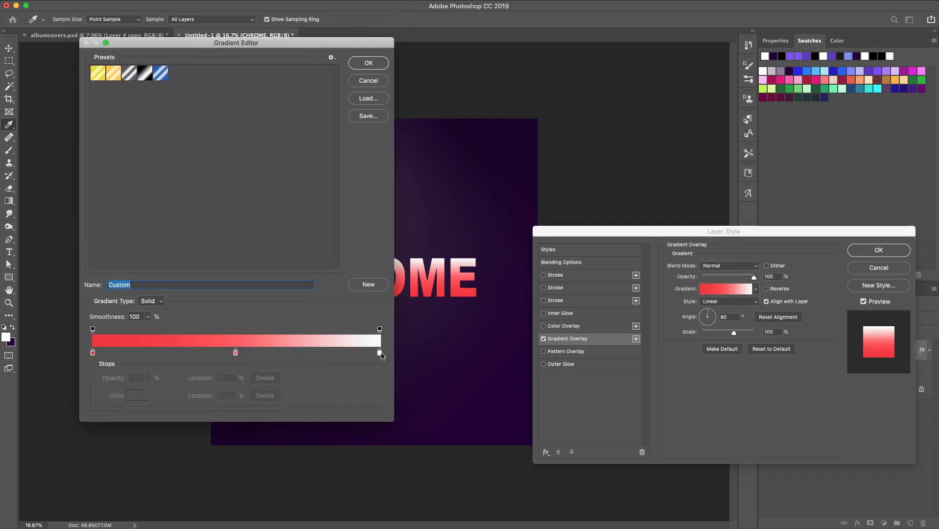
{"action": "left_click", "coordinate": [236, 353]}
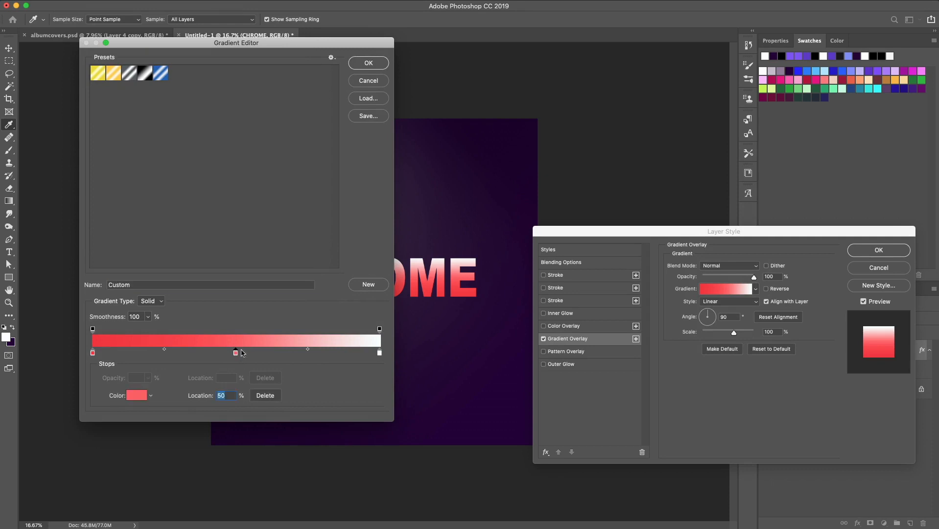
{"action": "left_click", "coordinate": [791, 70]}
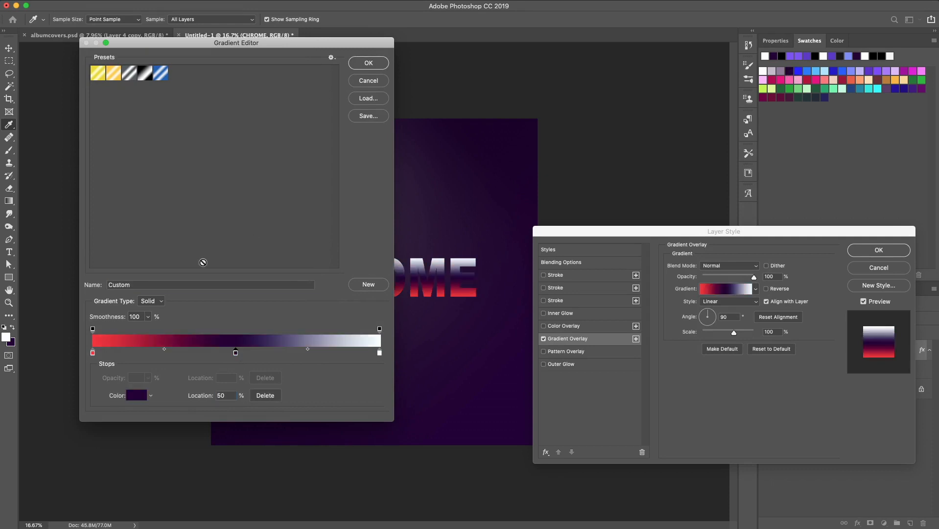
Move the left color stop to 47% and recolor it dark blue
{"action": "left_click", "coordinate": [93, 353]}
{"action": "left_click_drag", "start_coordinate": [93, 353], "coordinate": [231, 356]}
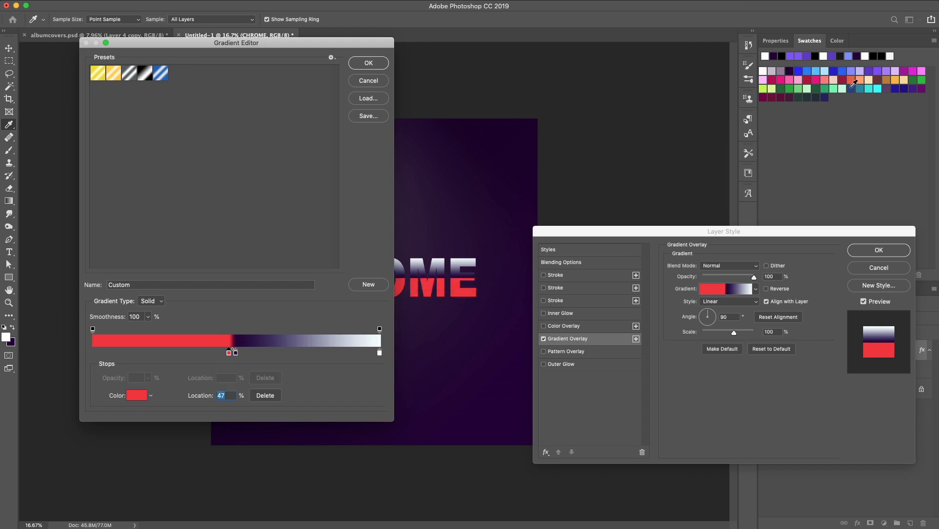
{"action": "left_click", "coordinate": [854, 88]}
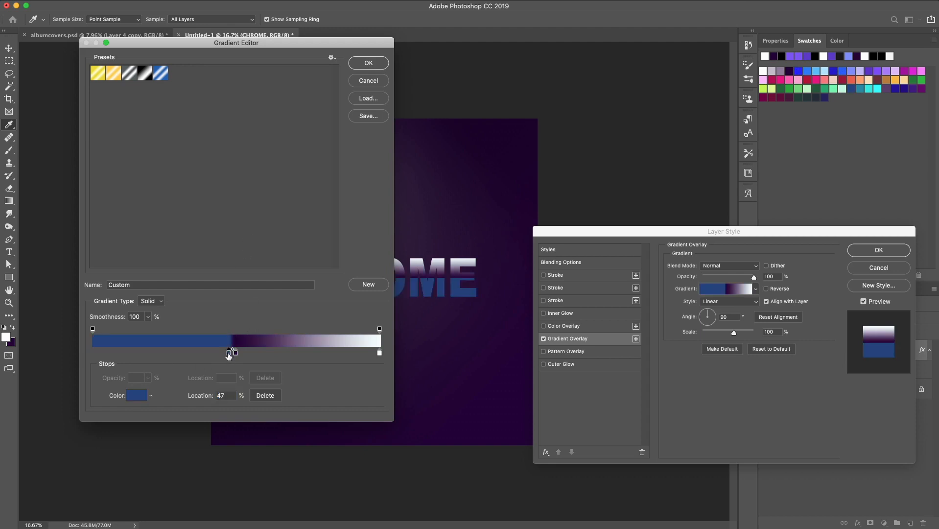
Add a periwinkle color stop at 24% of the gradient
{"action": "left_click", "coordinate": [160, 352]}
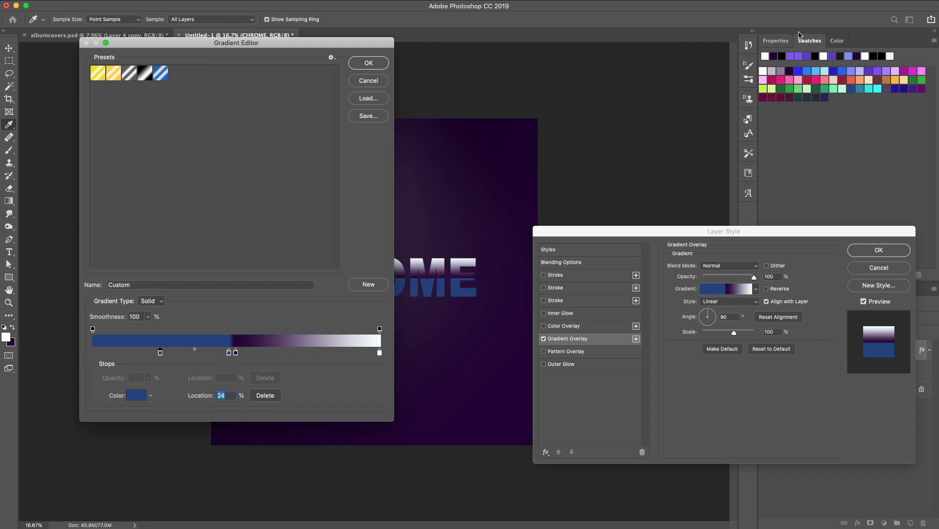
{"action": "left_click", "coordinate": [851, 71]}
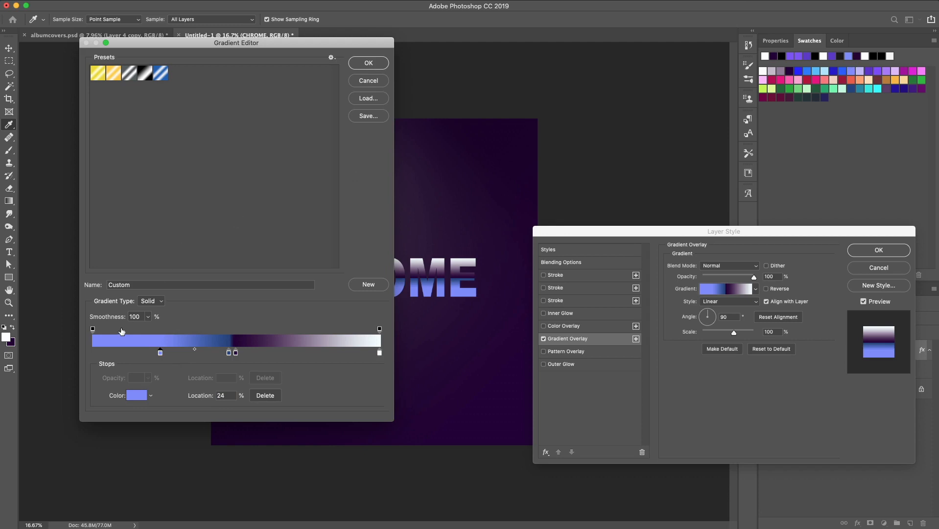
Add a white color stop at the gradient's left end at 0%
{"action": "left_click", "coordinate": [97, 352]}
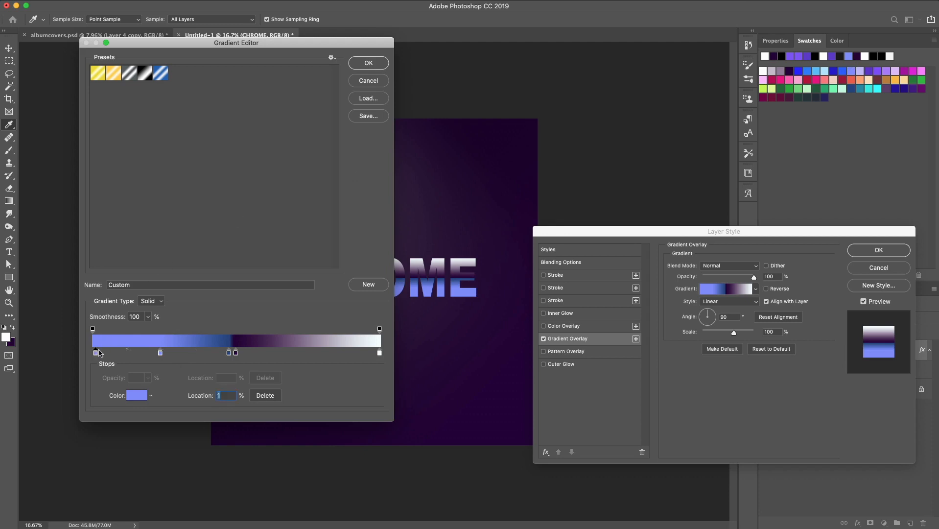
{"action": "left_click", "coordinate": [763, 71]}
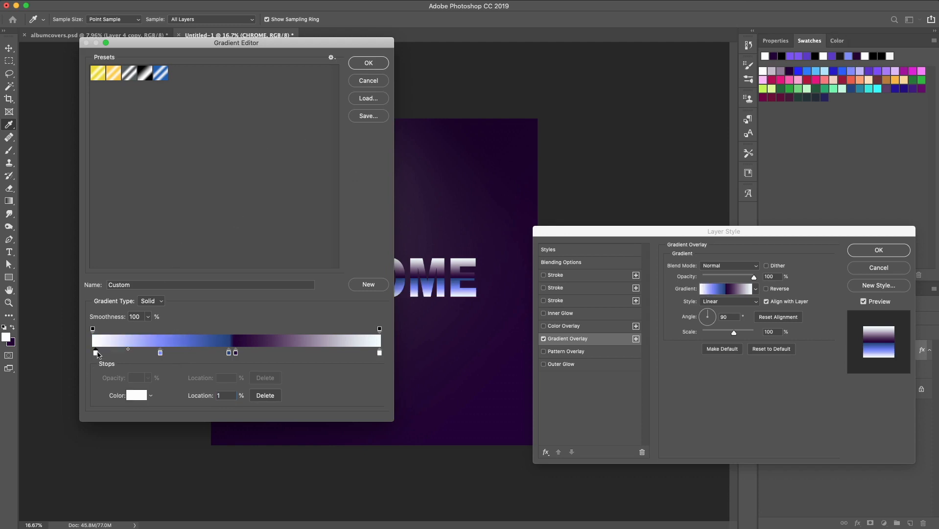
{"action": "left_click_drag", "start_coordinate": [96, 353], "coordinate": [80, 357]}
Move the dark blue stop to 42% and recolor it dark navy
{"action": "left_click_drag", "start_coordinate": [286, 46], "coordinate": [215, 53]}
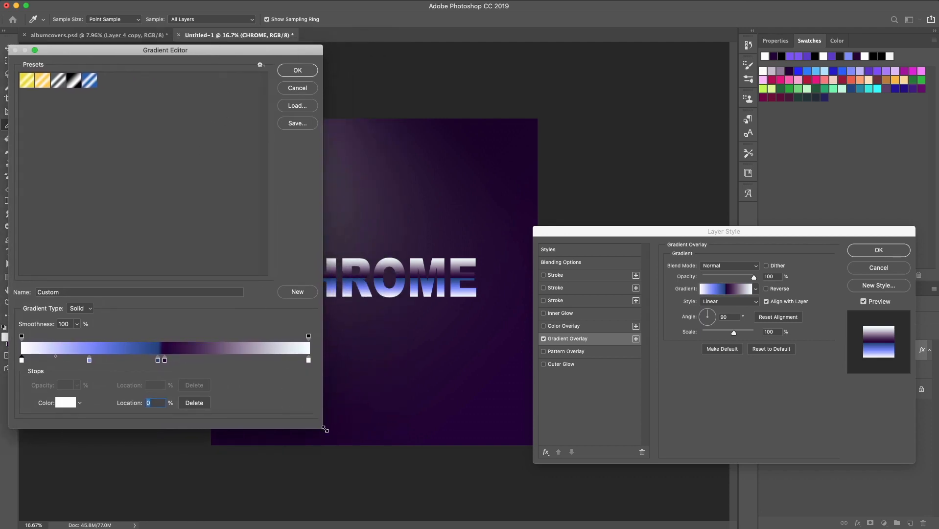
{"action": "left_click_drag", "start_coordinate": [324, 429], "coordinate": [249, 429]}
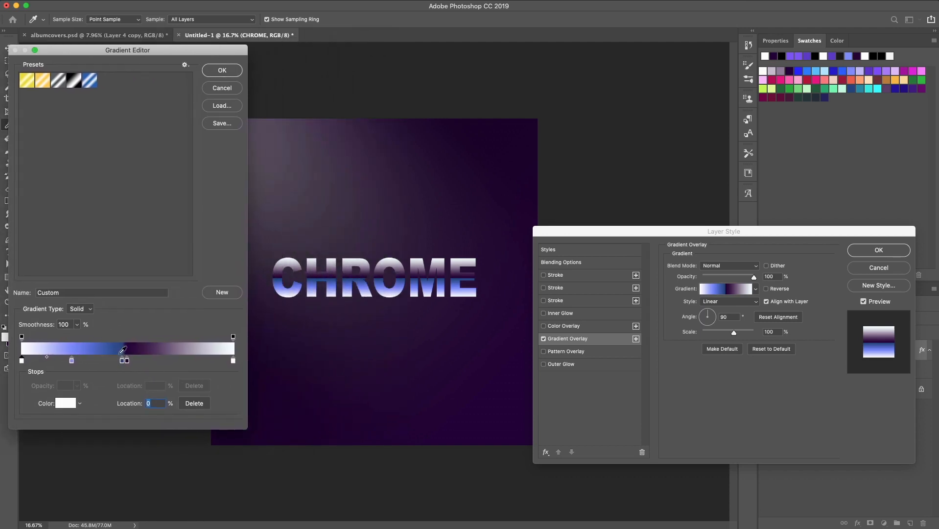
{"action": "left_click_drag", "start_coordinate": [123, 360], "coordinate": [110, 360]}
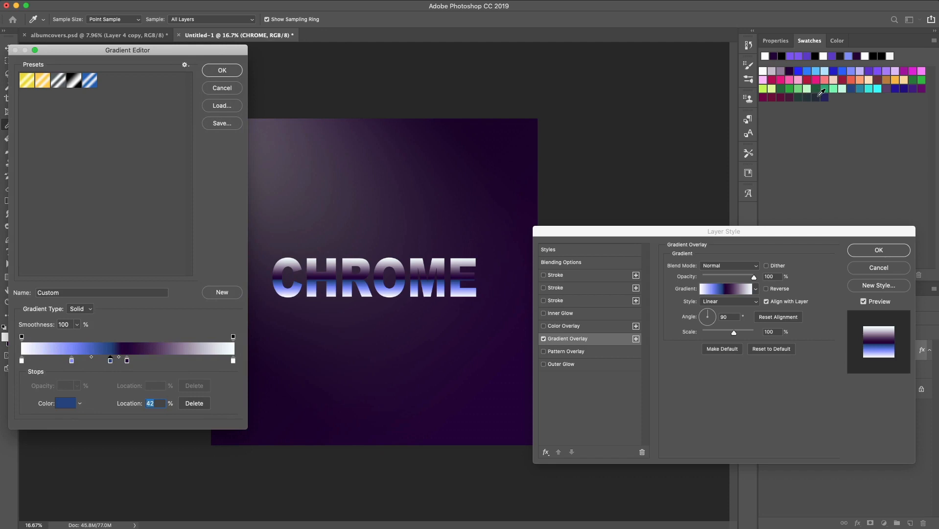
{"action": "left_click", "coordinate": [818, 98]}
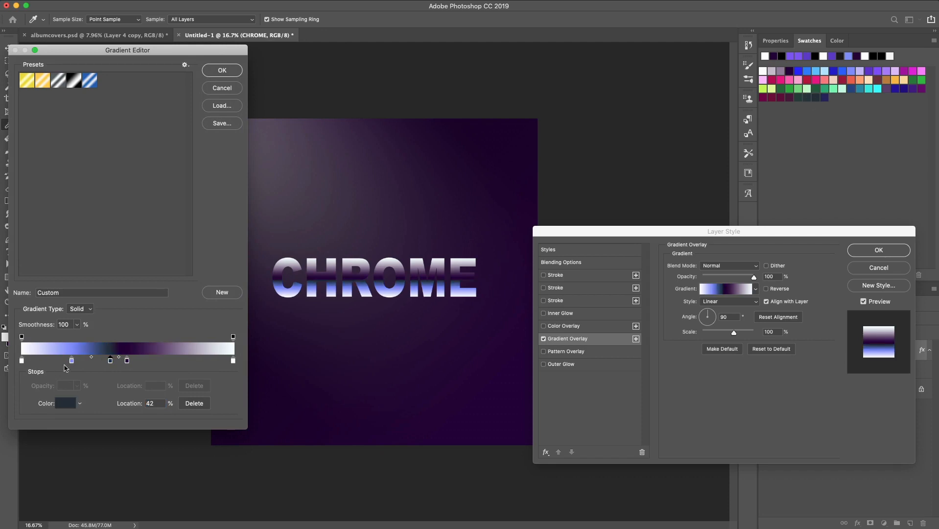
Rework the gradient's right half with a white stop near the middle, periwinkle at 84% and dark navy at 100%
{"action": "left_click", "coordinate": [72, 361]}
{"action": "left_click", "coordinate": [202, 360]}
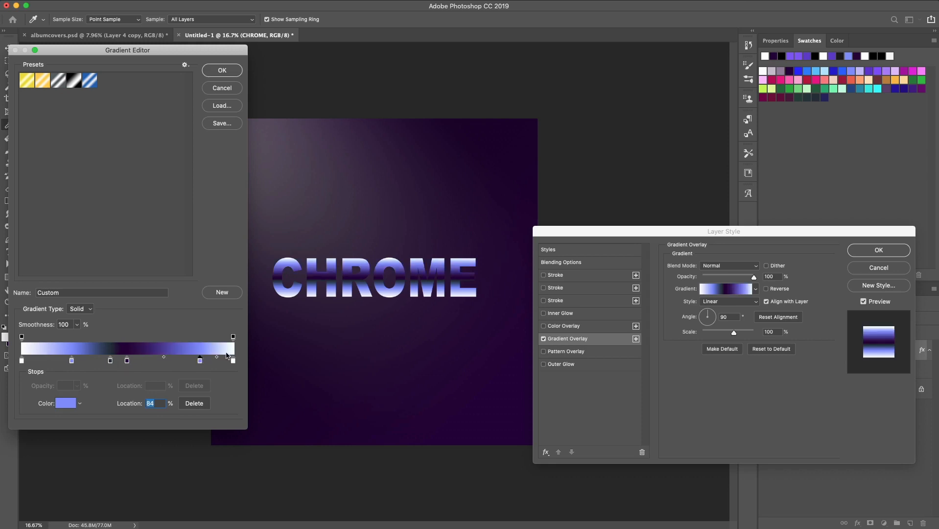
{"action": "left_click_drag", "start_coordinate": [235, 363], "coordinate": [135, 363]}
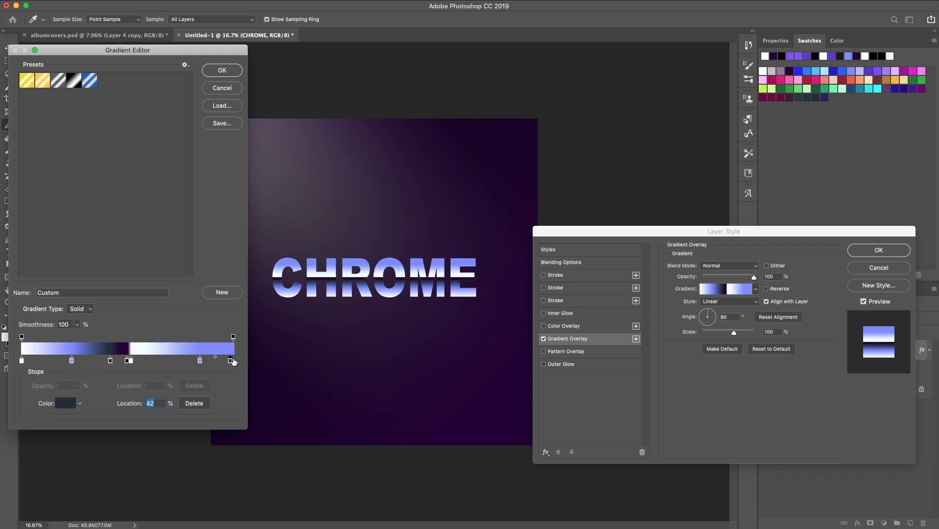
{"action": "left_click", "coordinate": [231, 361]}
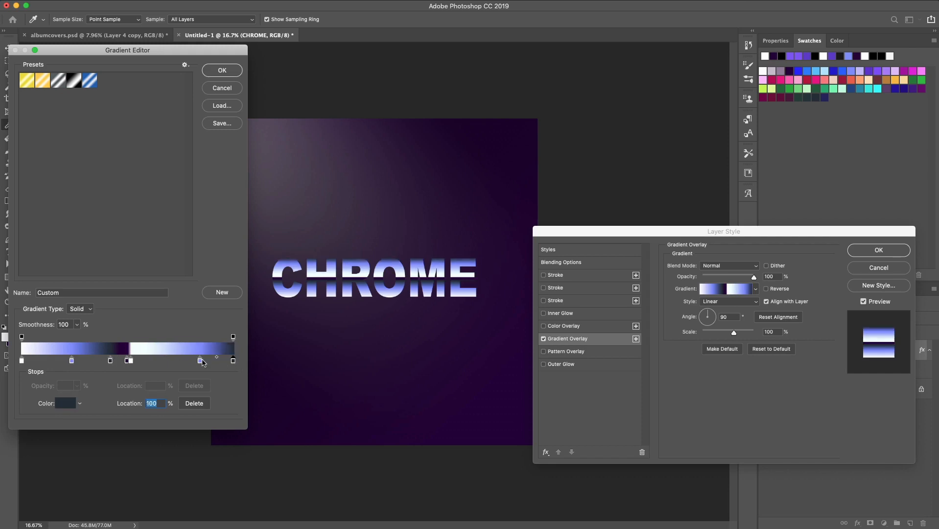
Reposition the periwinkle stops to about 20% and 74%, then confirm the gradient
{"action": "left_click_drag", "start_coordinate": [201, 362], "coordinate": [188, 363]}
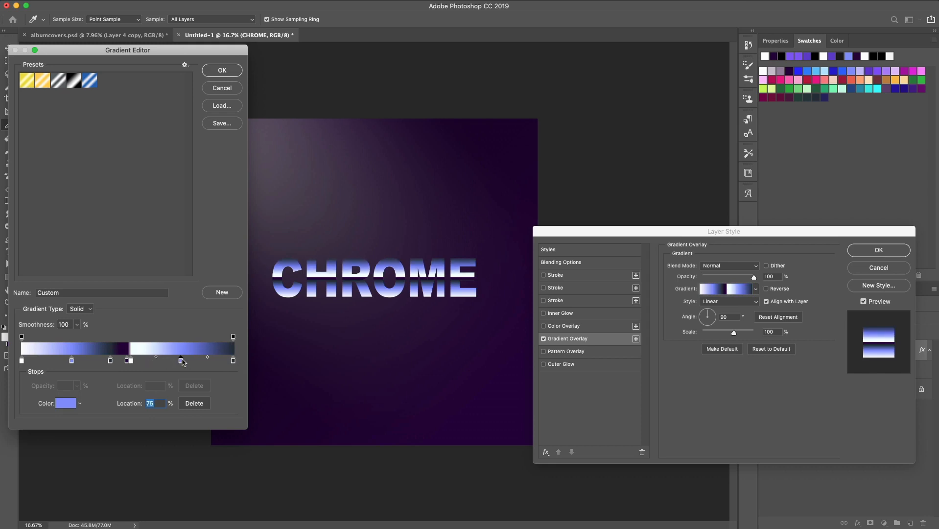
{"action": "left_click_drag", "start_coordinate": [182, 363], "coordinate": [67, 363]}
{"action": "left_click", "coordinate": [118, 362]}
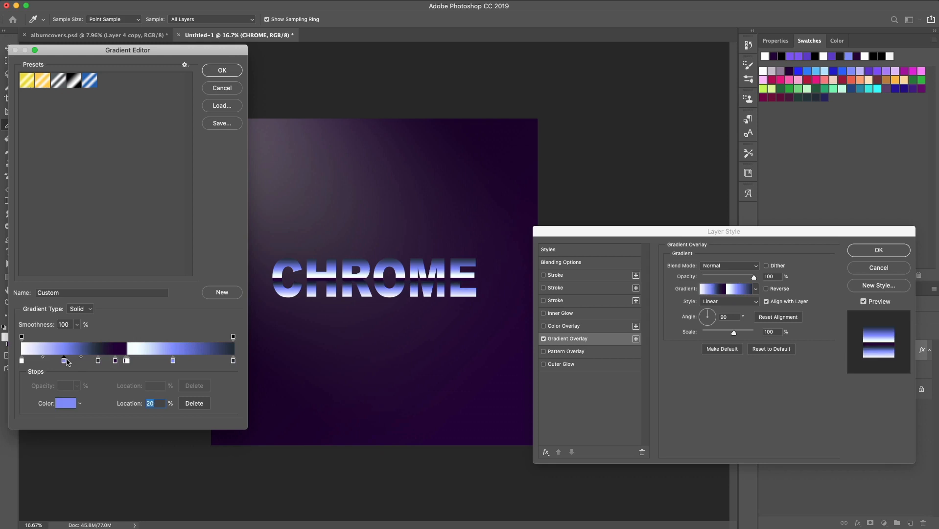
{"action": "left_click_drag", "start_coordinate": [177, 363], "coordinate": [182, 363]}
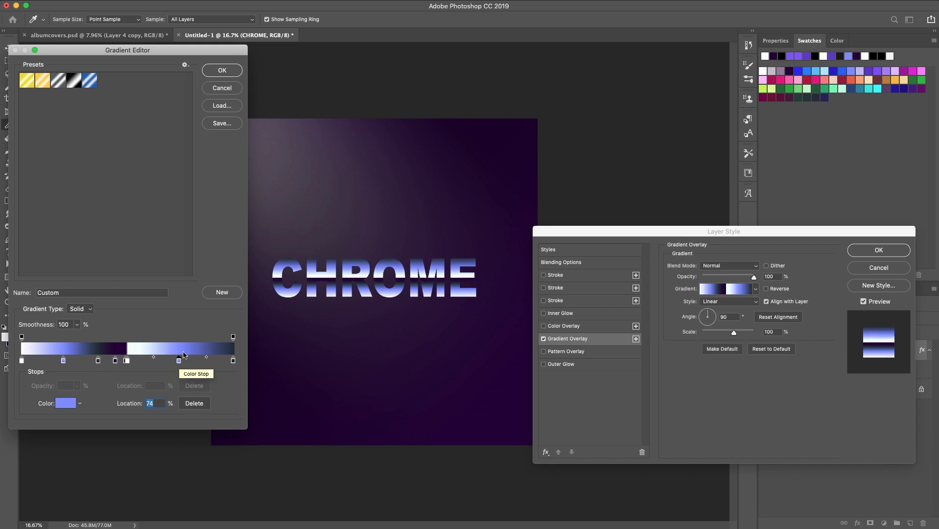
{"action": "left_click", "coordinate": [223, 71]}
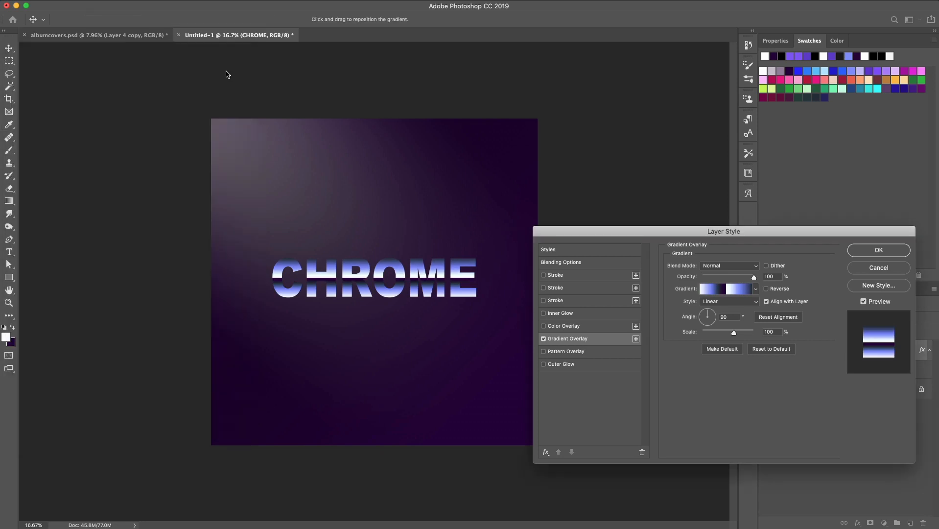
Enable a Stroke effect on the text with a size of 10 px and Inside position
{"action": "left_click", "coordinate": [545, 277]}
{"action": "left_click", "coordinate": [562, 278]}
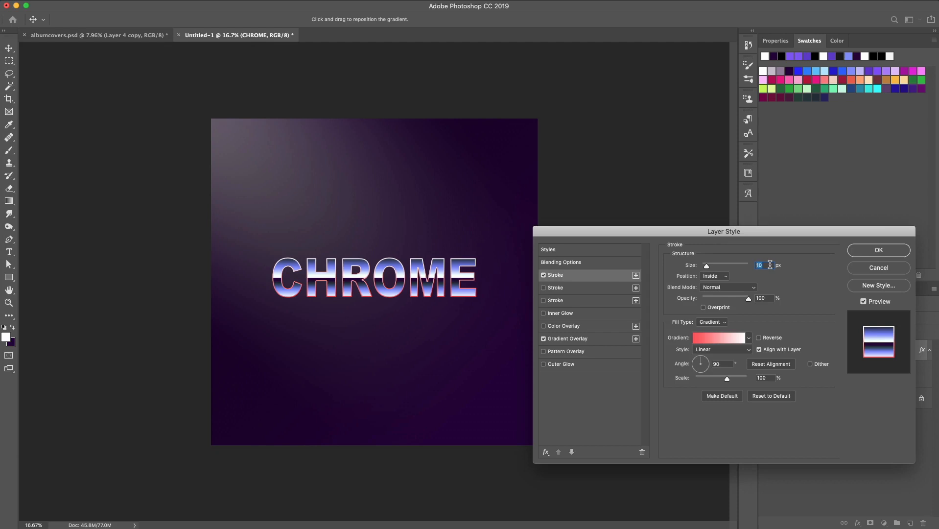
{"action": "type", "text": "10"}
{"action": "left_click", "coordinate": [714, 276]}
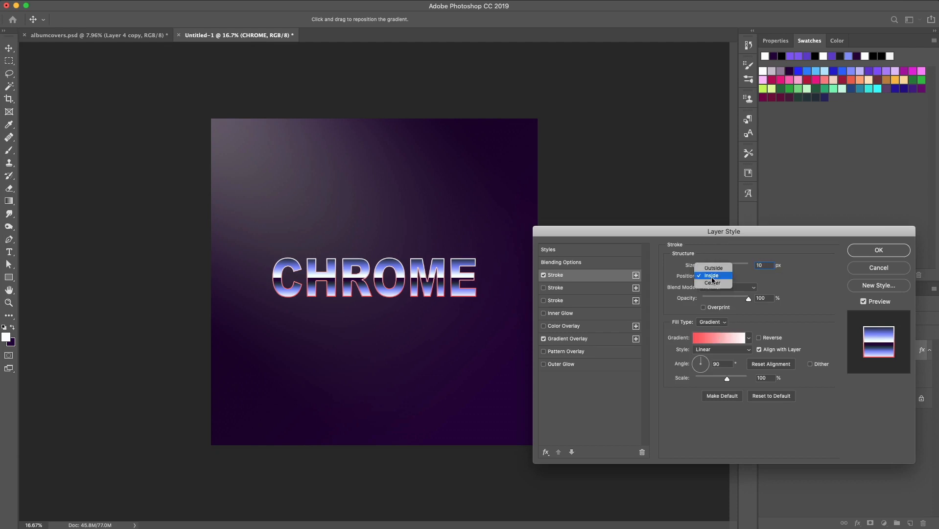
{"action": "left_click", "coordinate": [713, 277]}
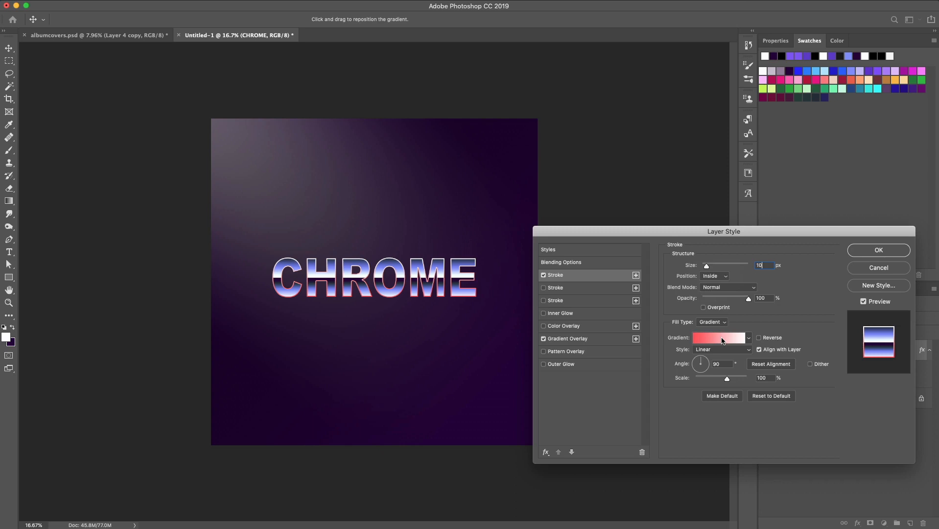
Recolor the Stroke gradient's left stop to the periwinkle swatch and confirm the gradient
{"action": "left_click", "coordinate": [723, 339]}
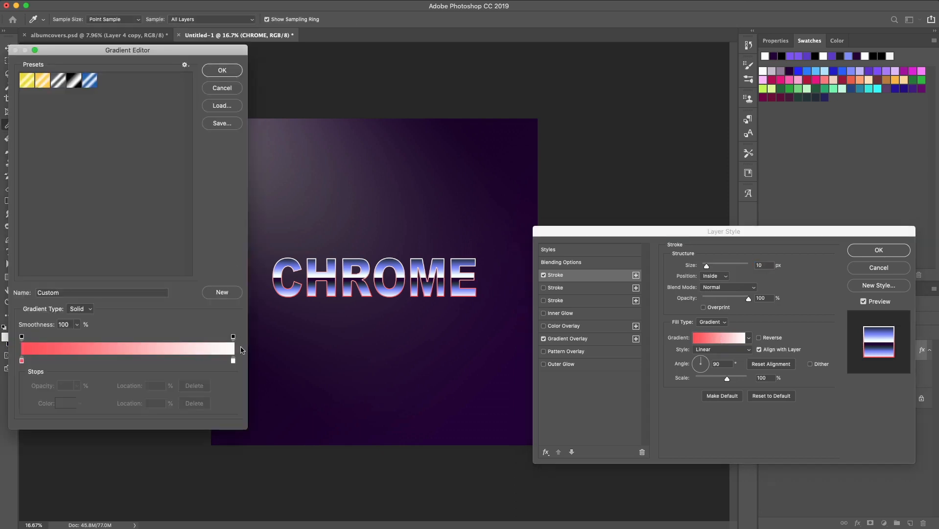
{"action": "left_click", "coordinate": [23, 361]}
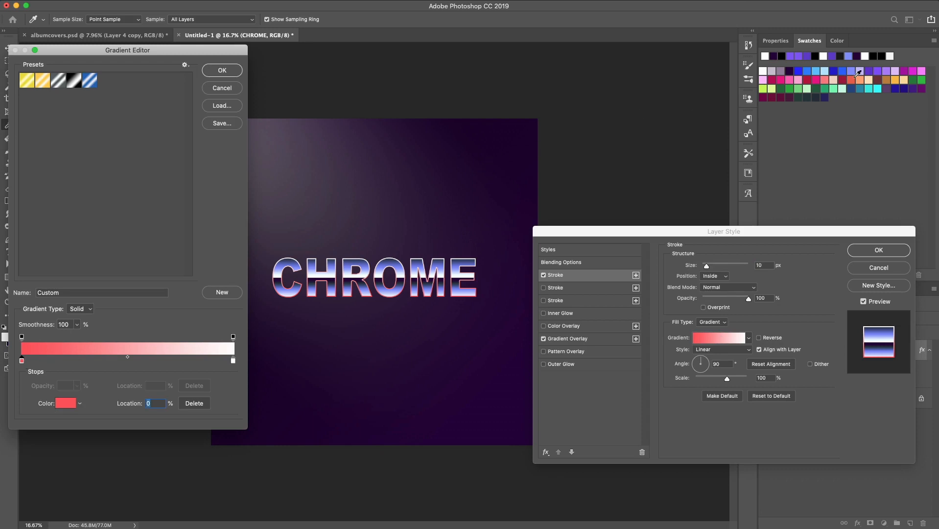
{"action": "left_click", "coordinate": [852, 72]}
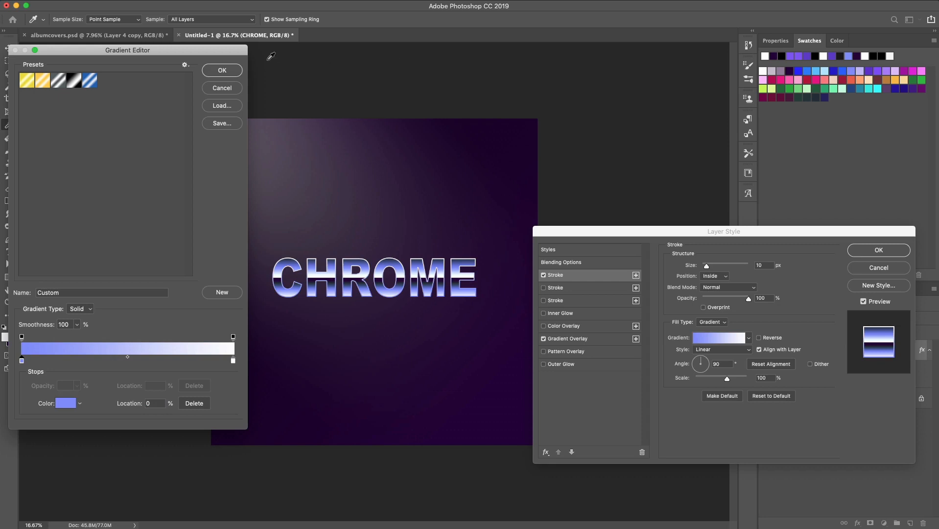
{"action": "left_click", "coordinate": [224, 72]}
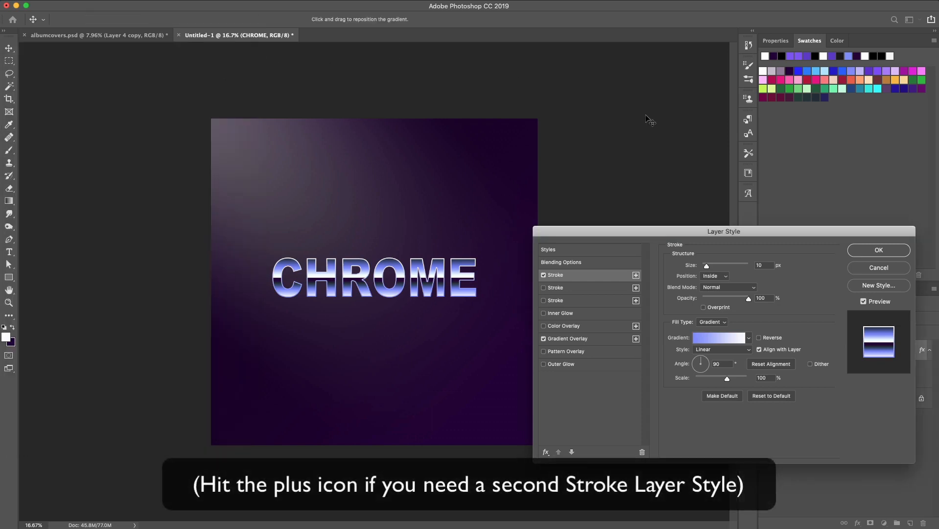
Enable a second Stroke effect on the text and adjust its size
{"action": "left_click", "coordinate": [545, 288]}
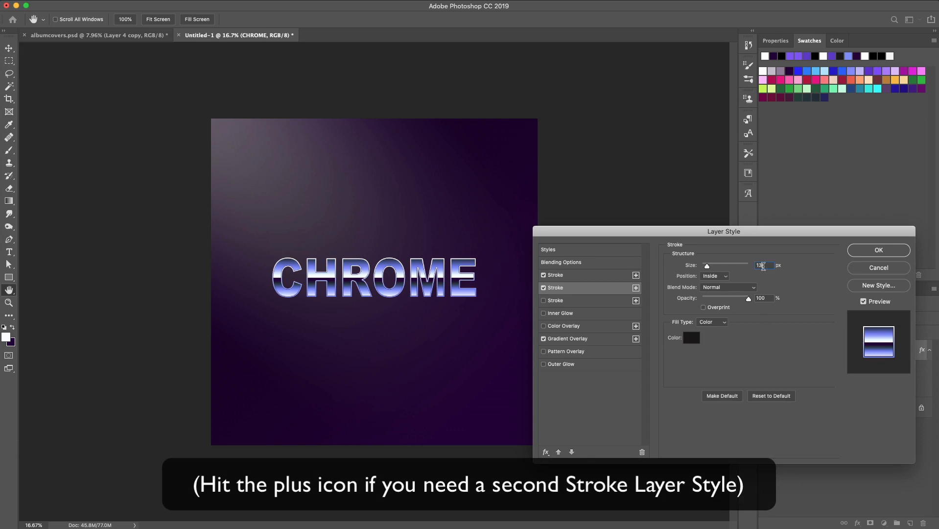
{"action": "left_click_drag", "start_coordinate": [764, 266], "coordinate": [744, 270]}
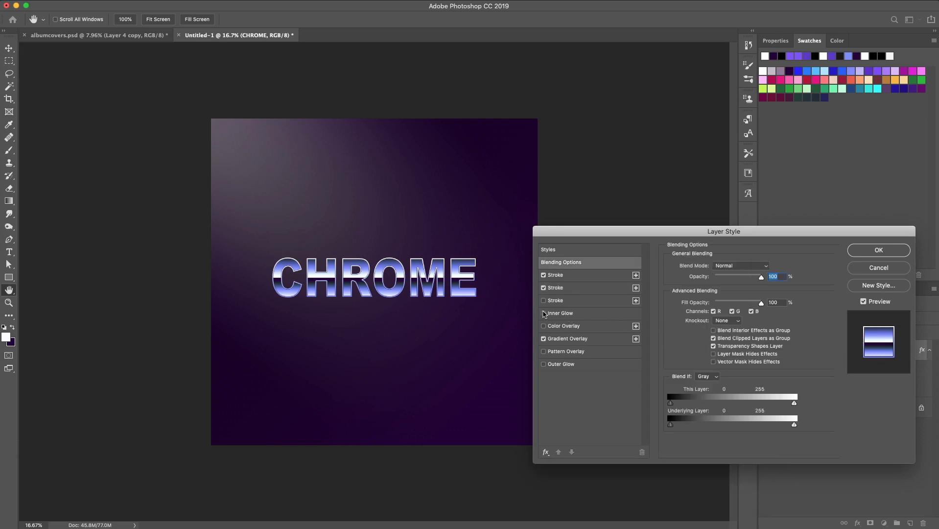
Enable Inner Glow at 60% opacity with dark purple color 230037, then close the Layer Style dialog
{"action": "left_click", "coordinate": [544, 314]}
{"action": "left_click", "coordinate": [558, 314]}
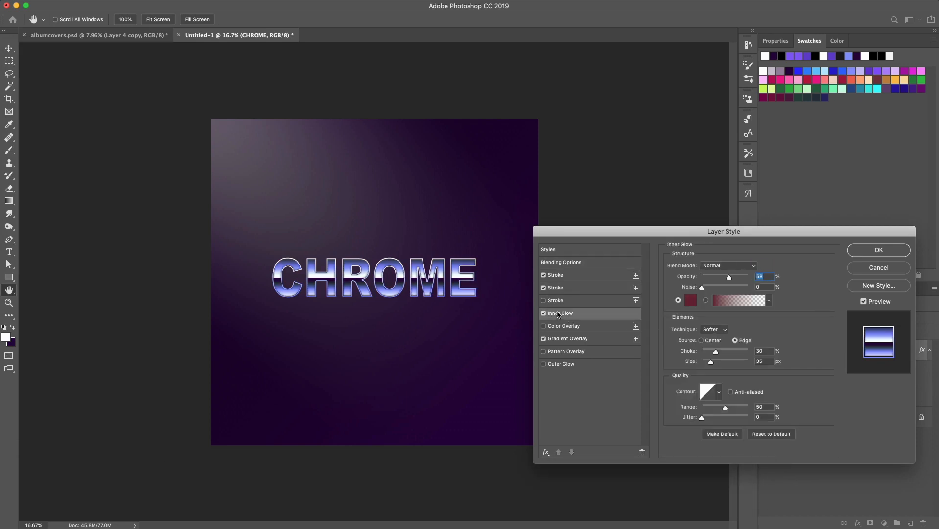
{"action": "left_click", "coordinate": [771, 276]}
{"action": "left_click", "coordinate": [692, 301]}
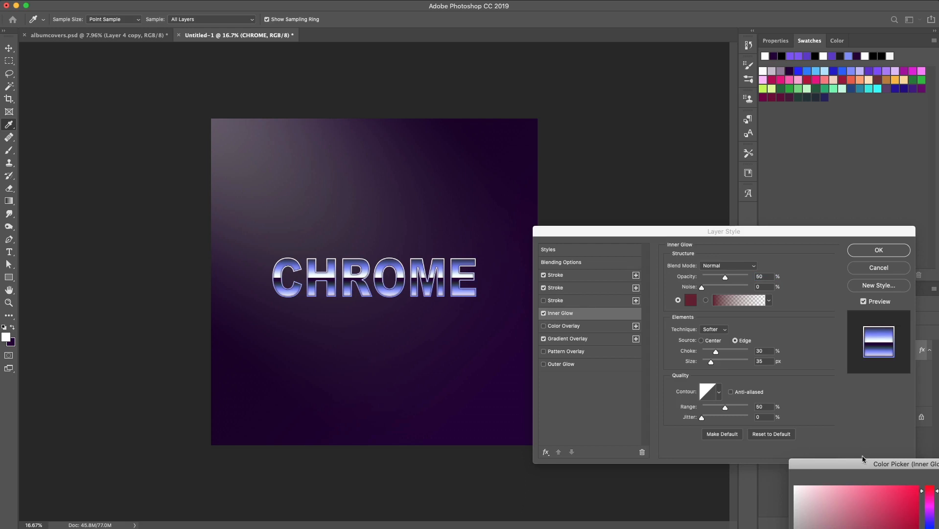
{"action": "left_click_drag", "start_coordinate": [828, 421], "coordinate": [692, 311]}
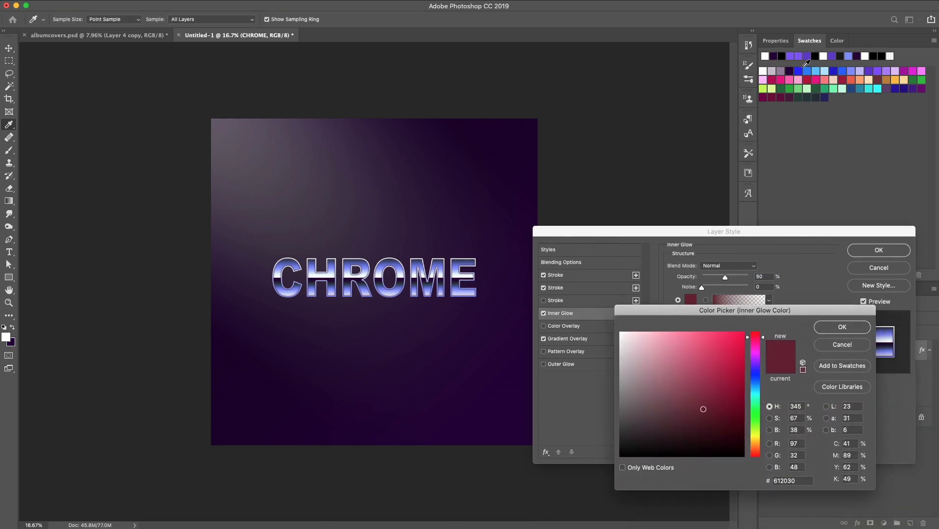
{"action": "left_click", "coordinate": [790, 71]}
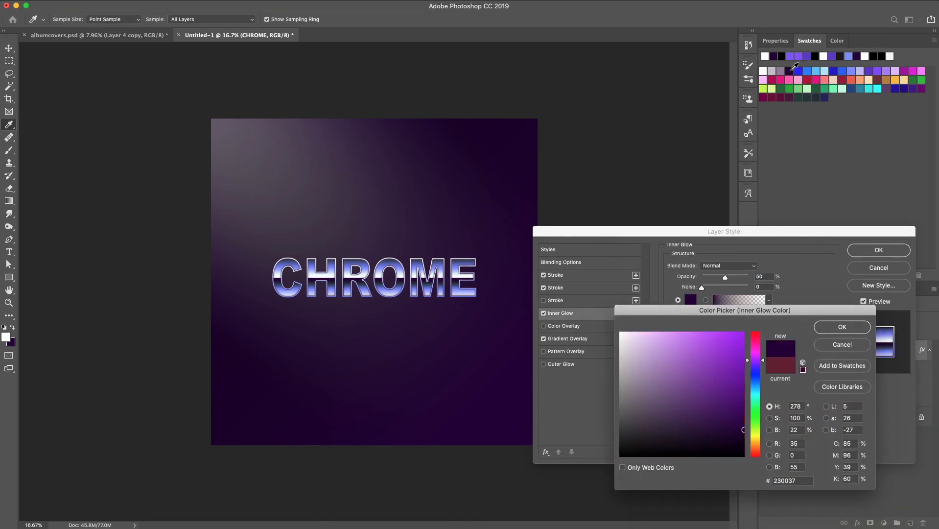
{"action": "left_click", "coordinate": [842, 328]}
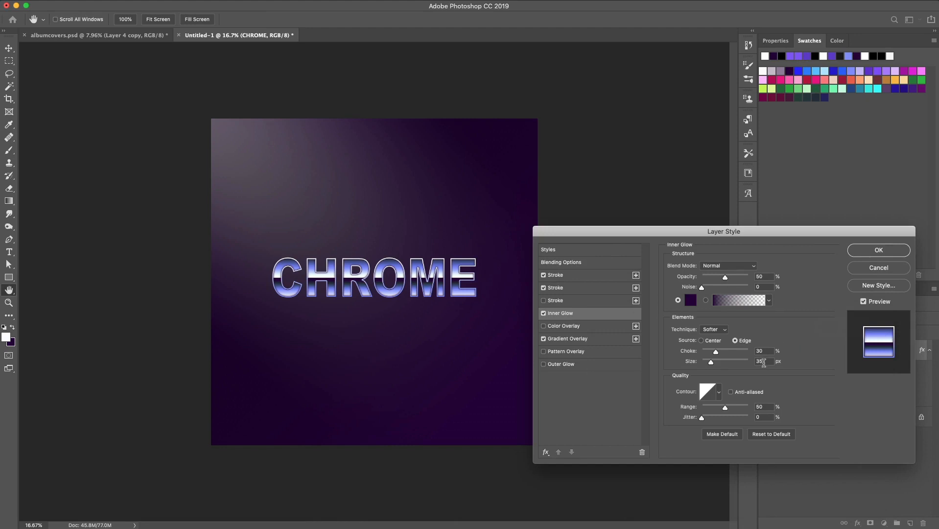
{"action": "left_click", "coordinate": [881, 250]}
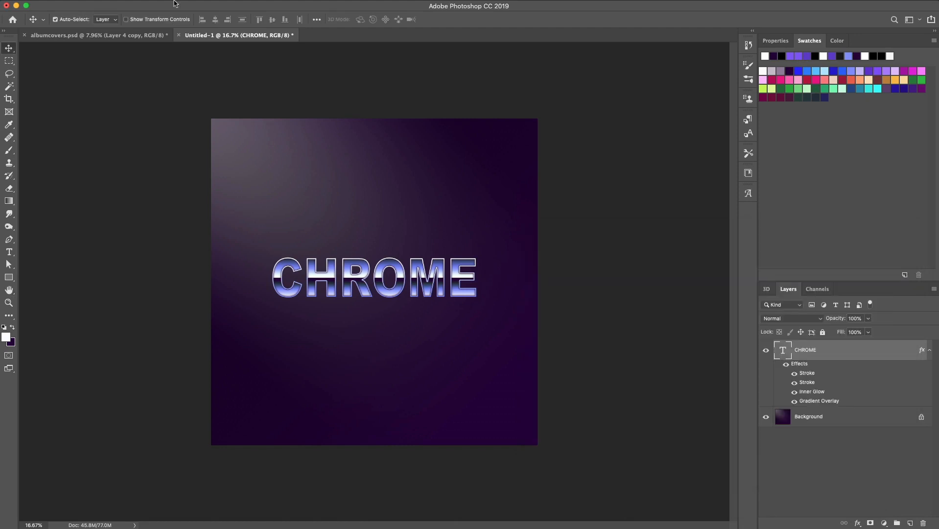
Create a new empty layer above the CHROME text layer
{"action": "left_click", "coordinate": [176, 2]}
{"action": "mouse_move", "coordinate": [171, 0]}
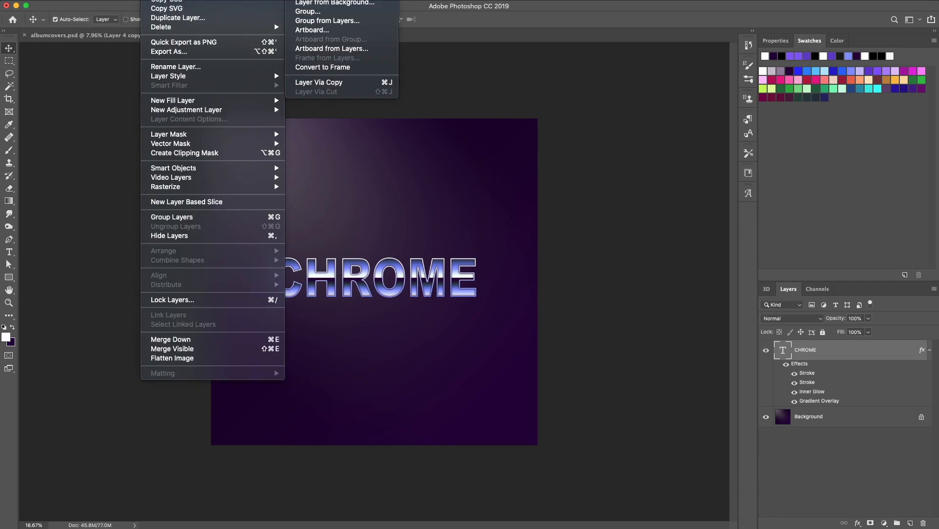
{"action": "left_click", "coordinate": [307, 0]}
{"action": "left_click", "coordinate": [706, 279]}
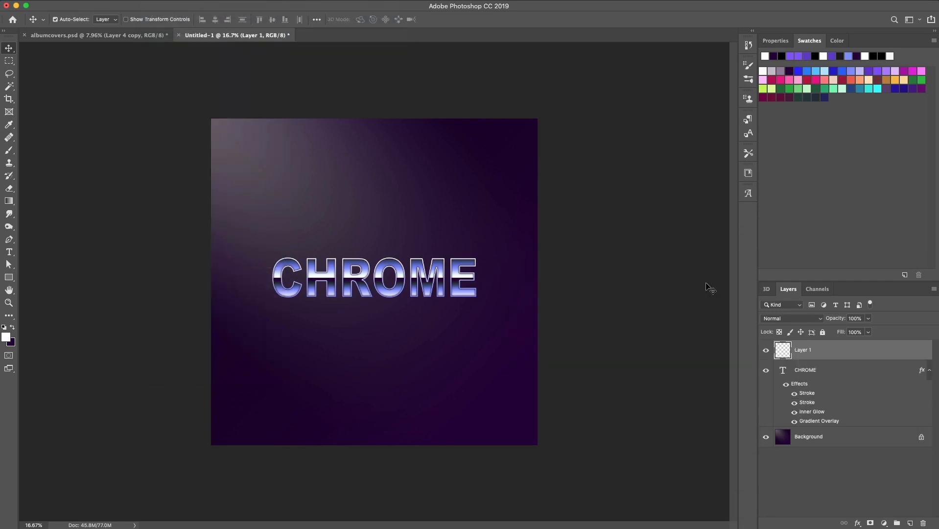
With the Pen tool, draw a wavy path across the middle of the letters C, H, R and O
{"action": "key", "text": "super+plus"}
{"action": "key", "text": "super+plus"}
{"action": "key", "text": "super+plus"}
{"action": "key", "text": "super+plus"}
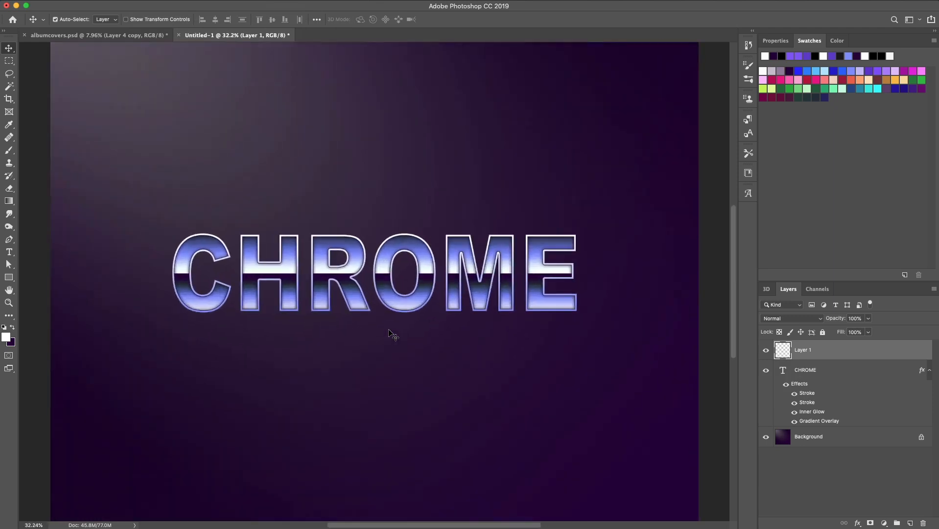
{"action": "scroll", "coordinate": [389, 334], "scroll_direction": "up", "scroll_amount": 2}
{"action": "scroll", "coordinate": [389, 333], "scroll_direction": "left", "scroll_amount": 10}
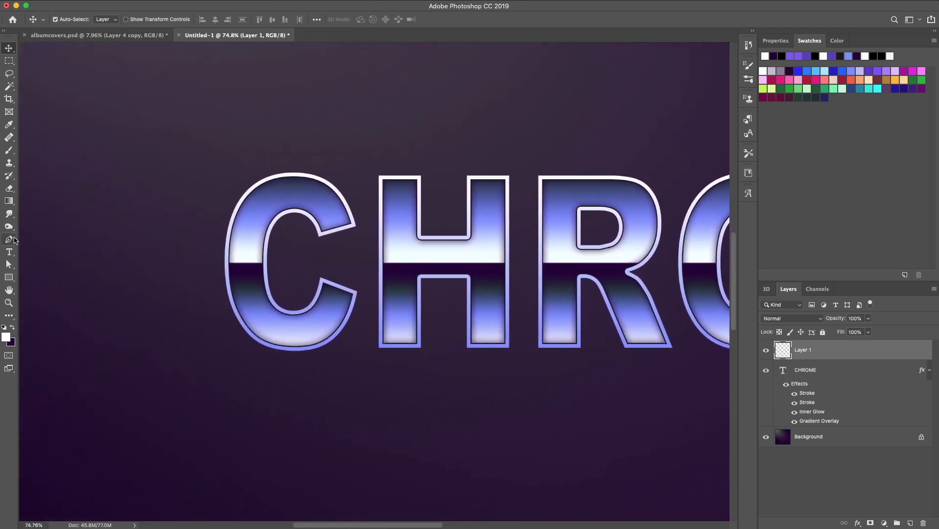
{"action": "left_click", "coordinate": [13, 239]}
{"action": "left_click", "coordinate": [13, 327]}
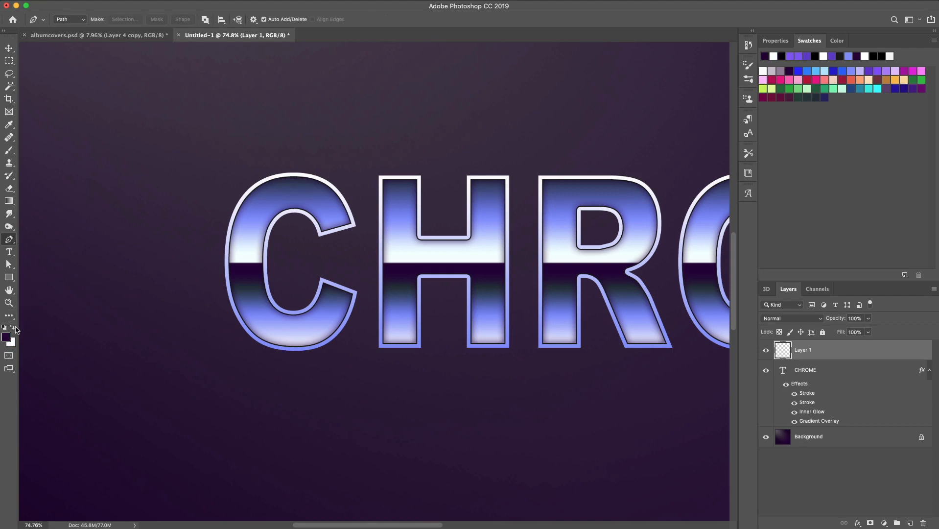
{"action": "left_click", "coordinate": [228, 239]}
{"action": "left_click_drag", "start_coordinate": [279, 238], "coordinate": [290, 213]}
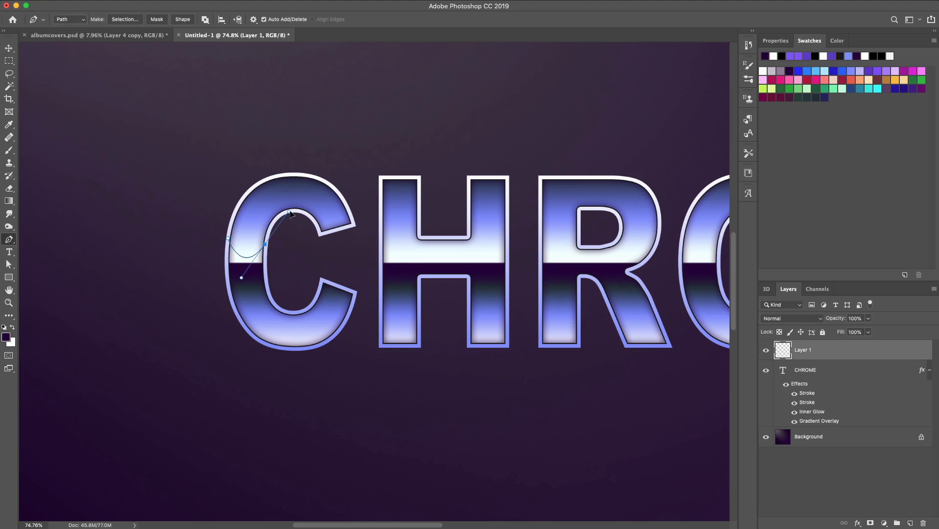
{"action": "left_click", "coordinate": [378, 244]}
{"action": "key", "text": "ctrl+z"}
{"action": "left_click", "coordinate": [319, 250]}
{"action": "left_click", "coordinate": [357, 248]}
{"action": "left_click", "coordinate": [381, 239]}
{"action": "left_click_drag", "start_coordinate": [417, 255], "coordinate": [518, 232]}
{"action": "key", "text": "super+z"}
{"action": "left_click", "coordinate": [521, 254]}
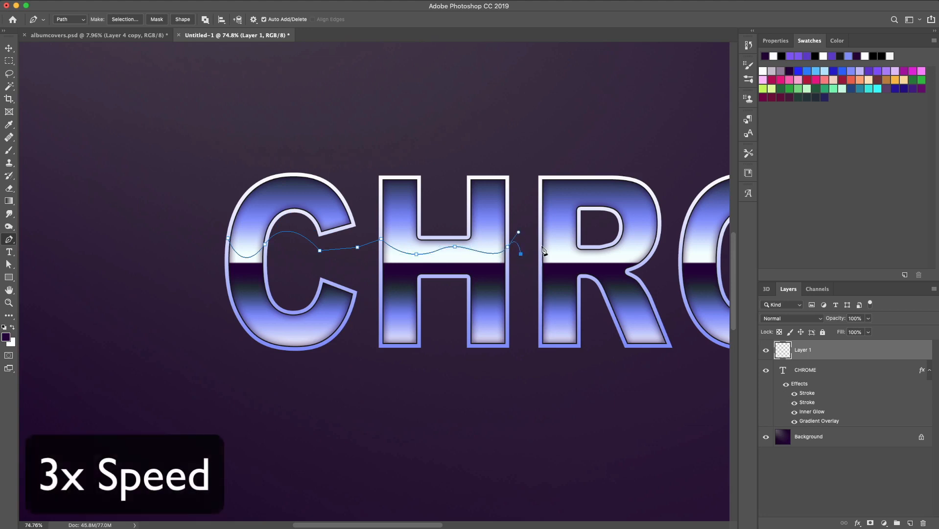
{"action": "left_click", "coordinate": [542, 246]}
{"action": "left_click_drag", "start_coordinate": [578, 257], "coordinate": [675, 209]}
{"action": "left_click", "coordinate": [668, 246]}
{"action": "left_click_drag", "start_coordinate": [667, 247], "coordinate": [593, 253]}
{"action": "left_click", "coordinate": [602, 245]}
{"action": "left_click", "coordinate": [663, 254]}
{"action": "left_click", "coordinate": [628, 246]}
{"action": "left_click_drag", "start_coordinate": [664, 239], "coordinate": [674, 205]}
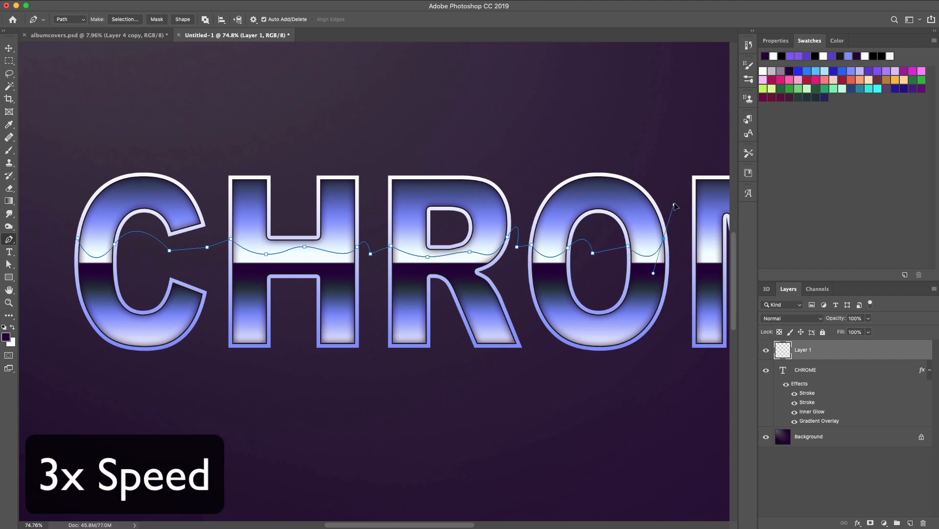
{"action": "left_click", "coordinate": [677, 255]}
{"action": "left_click_drag", "start_coordinate": [677, 255], "coordinate": [694, 176]}
{"action": "left_click", "coordinate": [653, 244]}
{"action": "left_click", "coordinate": [686, 252]}
Continue the wavy path across M and E and close it back along a straight line below the wave
{"action": "scroll", "coordinate": [710, 252], "scroll_direction": "right", "scroll_amount": 2}
{"action": "key", "text": "super+z"}
{"action": "left_click", "coordinate": [652, 246]}
{"action": "left_click", "coordinate": [688, 233]}
{"action": "left_click", "coordinate": [694, 252]}
{"action": "scroll", "coordinate": [706, 253], "scroll_direction": "right", "scroll_amount": 2}
{"action": "left_click", "coordinate": [696, 230]}
{"action": "scroll", "coordinate": [706, 238], "scroll_direction": "right", "scroll_amount": 2}
{"action": "left_click", "coordinate": [692, 225]}
{"action": "scroll", "coordinate": [627, 225], "scroll_direction": "right", "scroll_amount": 4}
{"action": "left_click", "coordinate": [614, 215]}
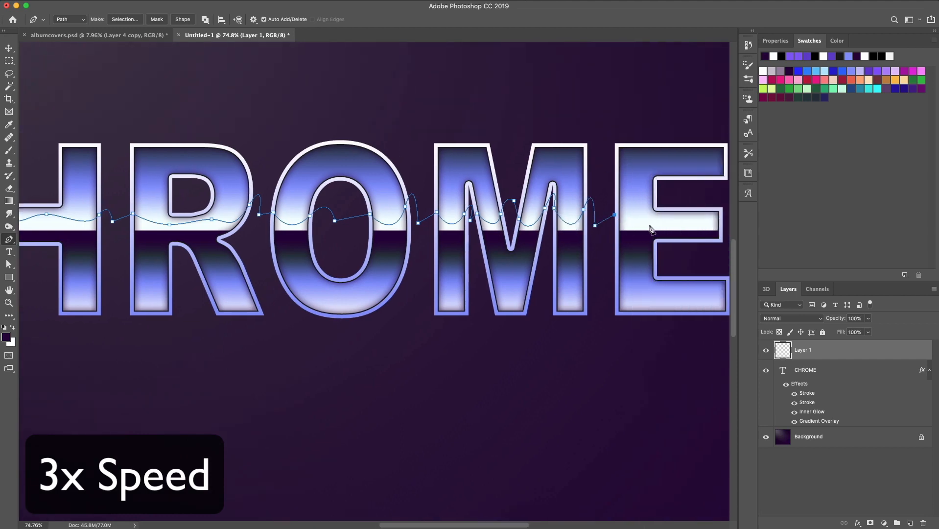
{"action": "left_click", "coordinate": [649, 224]}
{"action": "left_click", "coordinate": [687, 217]}
{"action": "left_click", "coordinate": [706, 216]}
{"action": "left_click_drag", "start_coordinate": [718, 216], "coordinate": [725, 208]}
{"action": "scroll", "coordinate": [689, 240], "scroll_direction": "right", "scroll_amount": 2}
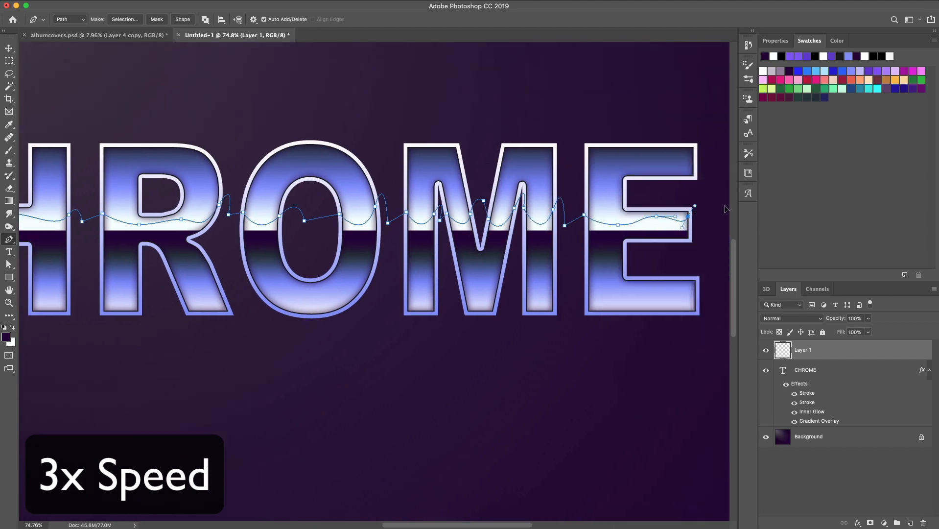
{"action": "scroll", "coordinate": [688, 240], "scroll_direction": "left", "scroll_amount": 11}
{"action": "scroll", "coordinate": [688, 240], "scroll_direction": "left", "scroll_amount": 1}
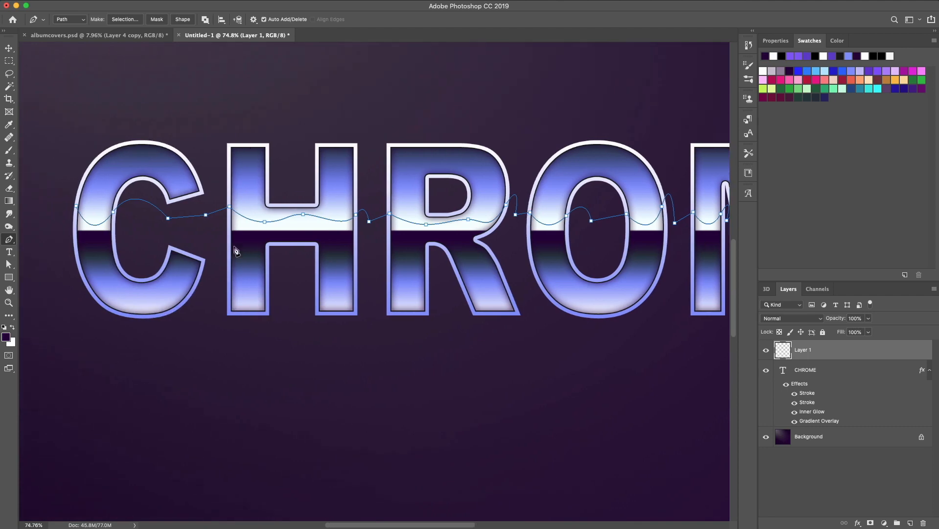
{"action": "left_click", "coordinate": [67, 236]}
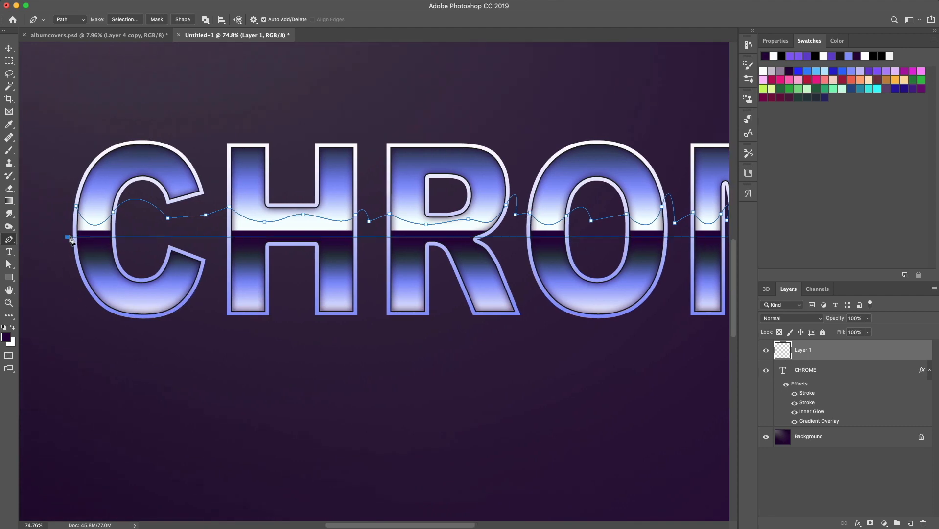
{"action": "left_click", "coordinate": [78, 208]}
Fill the path with the foreground color on the new layer, then delete the path
{"action": "right_click", "coordinate": [82, 222]}
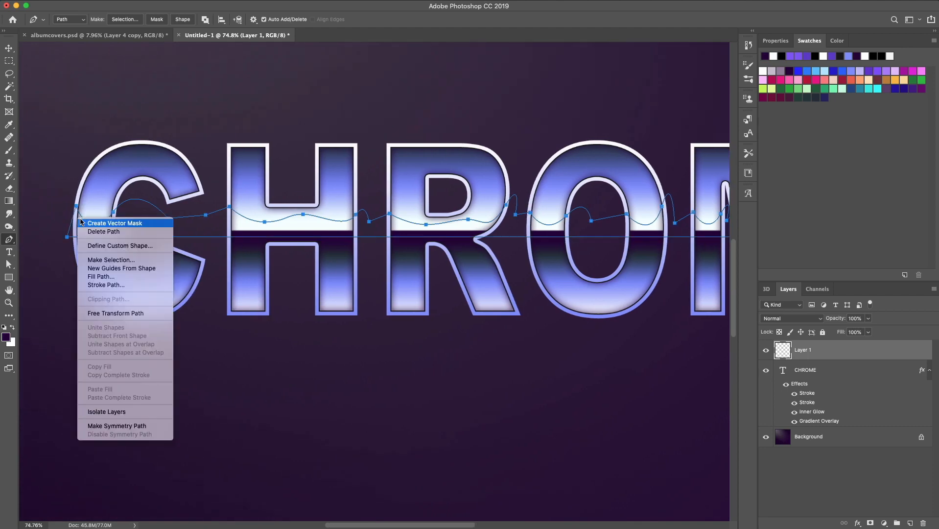
{"action": "left_click", "coordinate": [107, 283]}
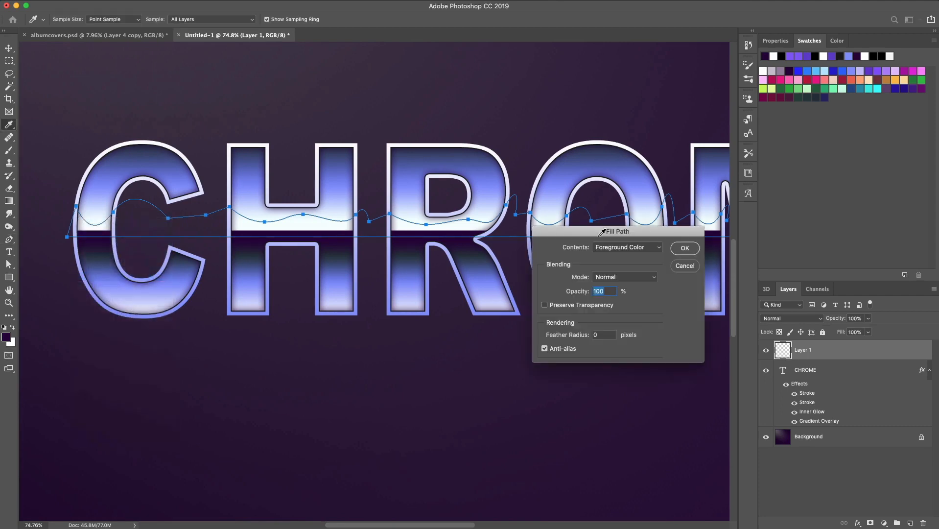
{"action": "left_click", "coordinate": [684, 248]}
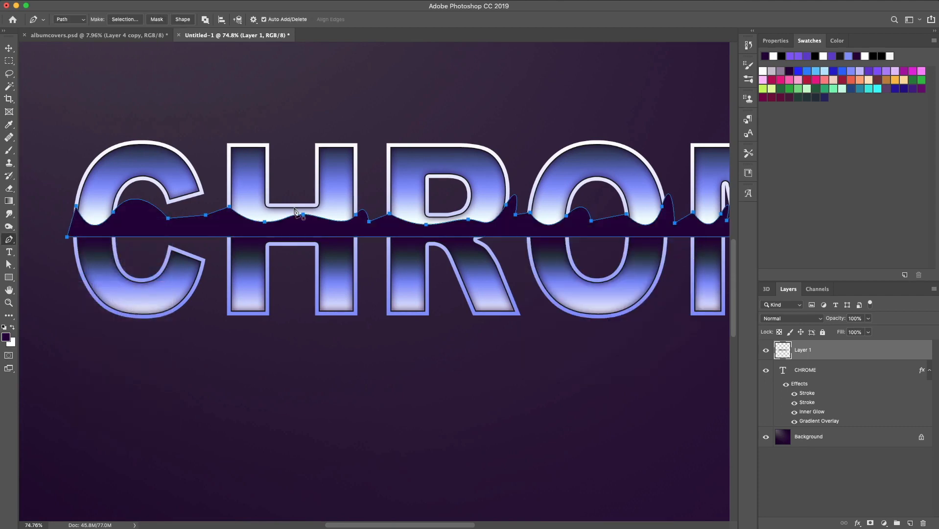
{"action": "right_click", "coordinate": [218, 222]}
{"action": "left_click", "coordinate": [233, 236]}
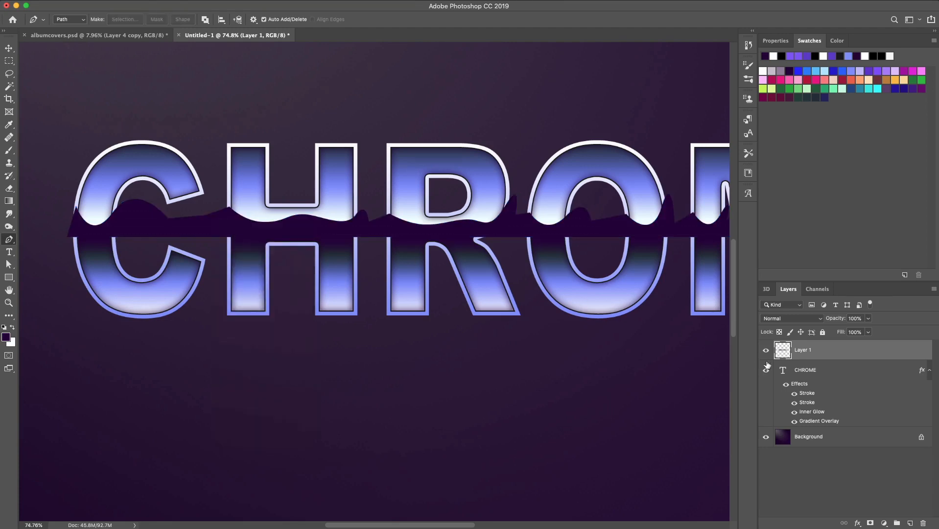
Load the text's pixels as a selection and add a layer mask from it to Layer 1
{"action": "right_click", "coordinate": [782, 370]}
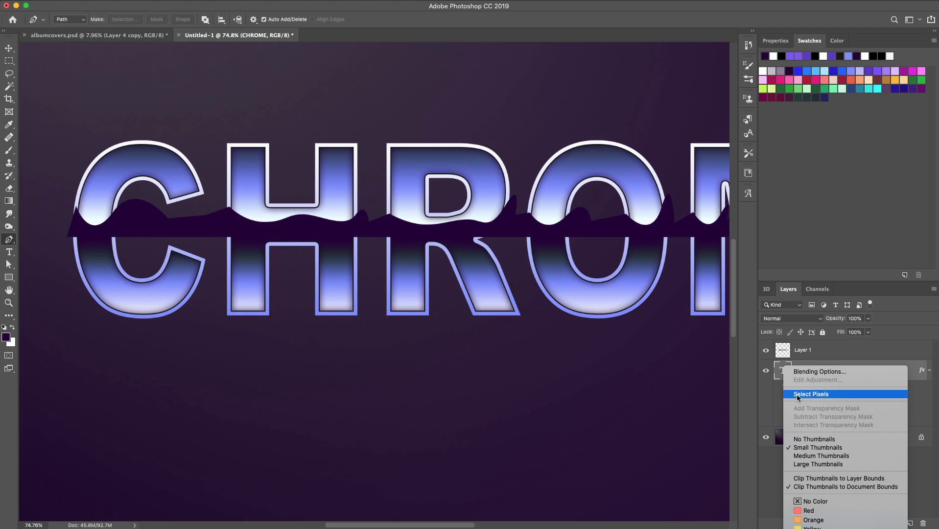
{"action": "left_click", "coordinate": [798, 393]}
{"action": "left_click", "coordinate": [785, 354]}
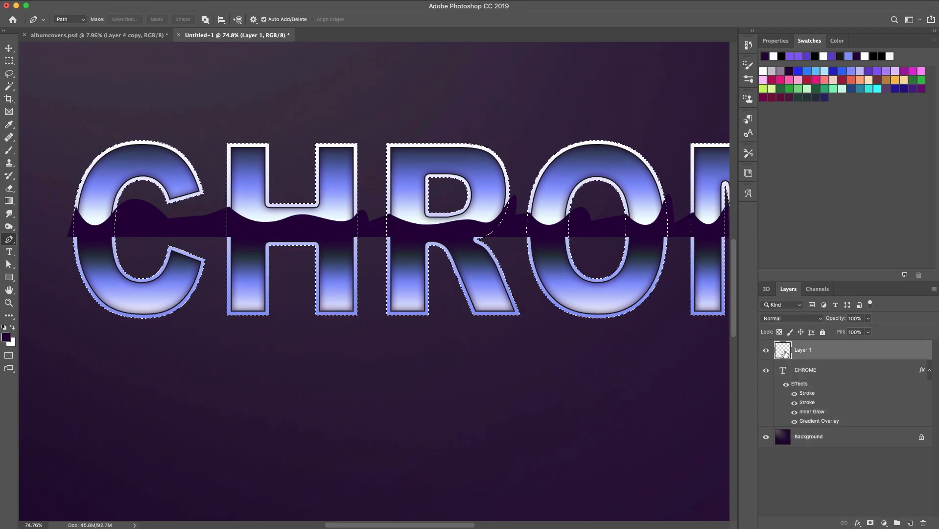
{"action": "left_click", "coordinate": [871, 523]}
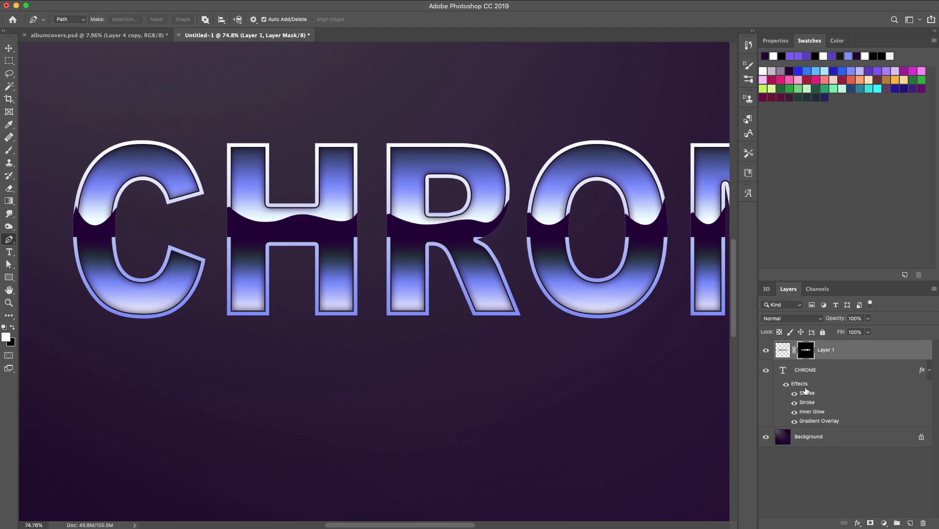
Load the text's pixels as a selection again and invert the selection
{"action": "right_click", "coordinate": [786, 370]}
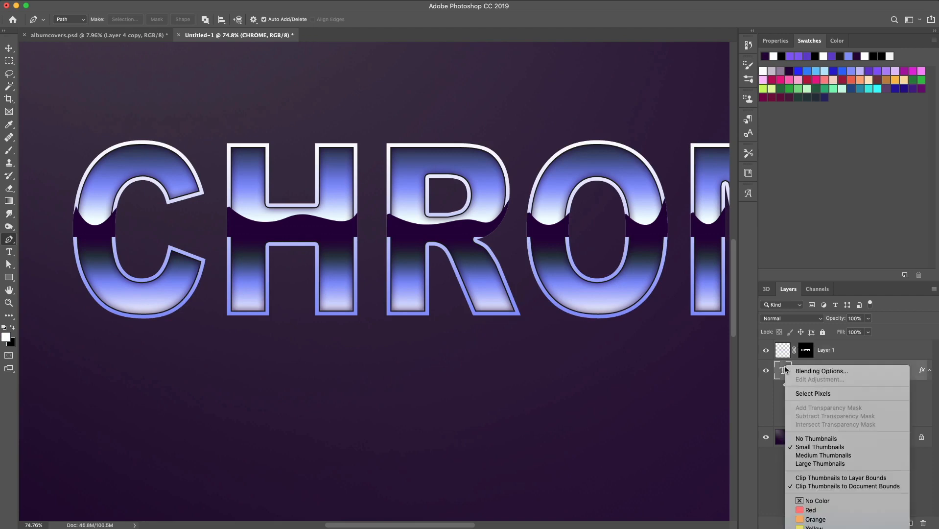
{"action": "left_click", "coordinate": [796, 393]}
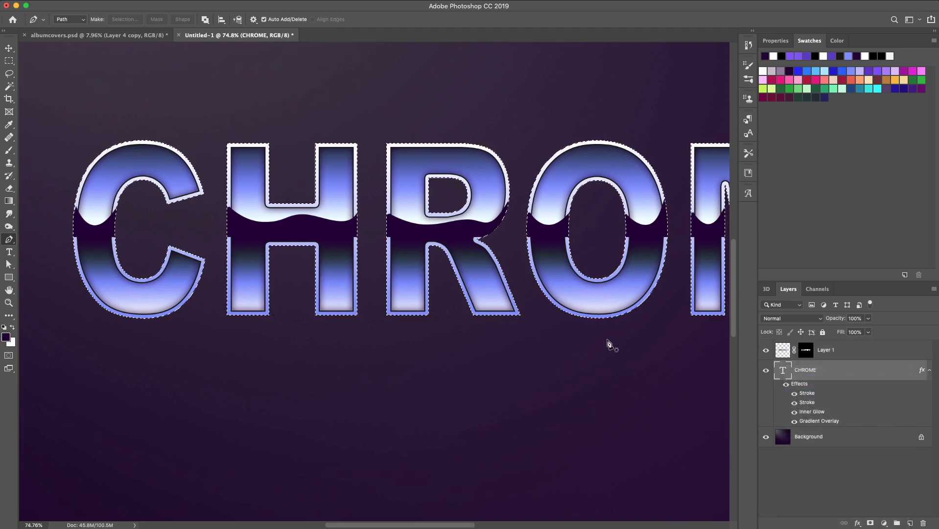
{"action": "left_click", "coordinate": [208, 1]}
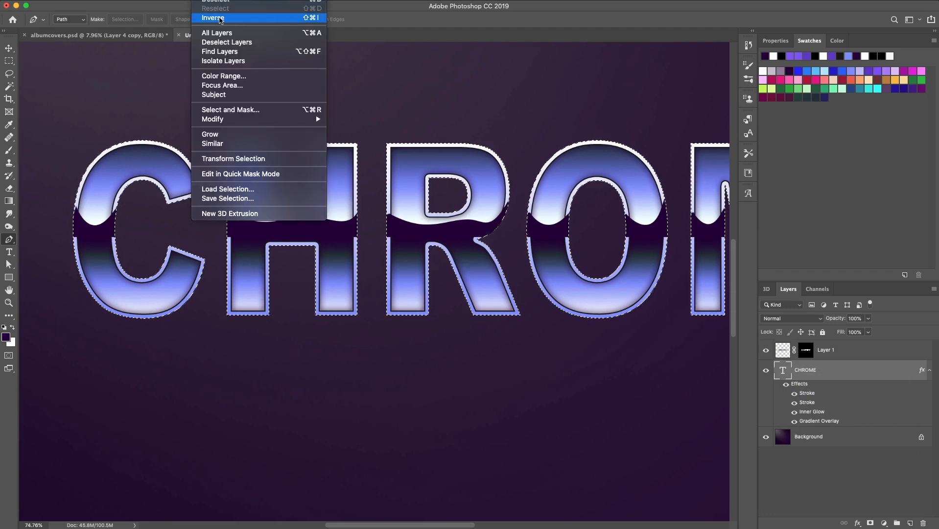
{"action": "left_click", "coordinate": [219, 19]}
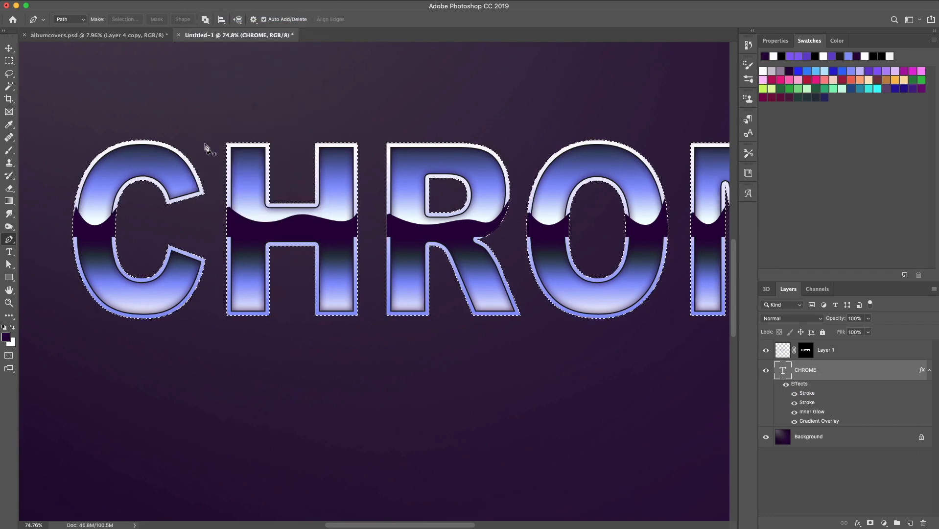
{"action": "left_click", "coordinate": [9, 61]}
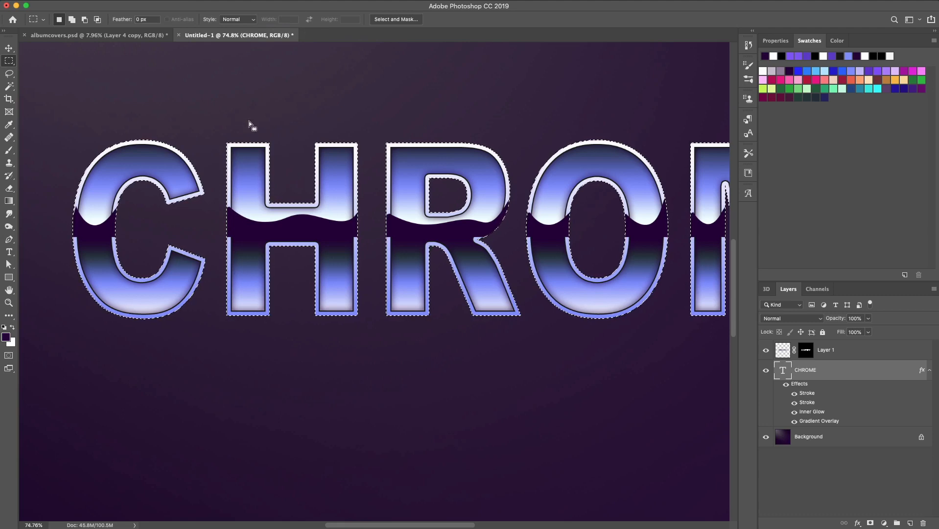
{"action": "key", "text": "Left"}
{"action": "key", "text": "Left"}
{"action": "key", "text": "Left"}
{"action": "key", "text": "Left"}
{"action": "key", "text": "Left"}
{"action": "key", "text": "Left"}
{"action": "key", "text": "Left"}
{"action": "key", "text": "Left"}
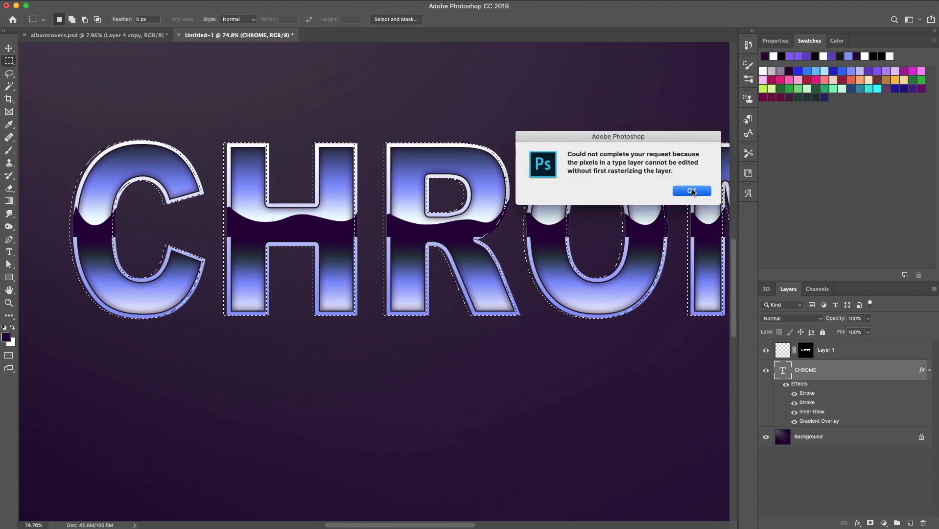
{"action": "left_click", "coordinate": [692, 191]}
Select Layer 1, nudge the selection six steps right, inspect the letters and deselect
{"action": "key", "text": "alt+bracketright"}
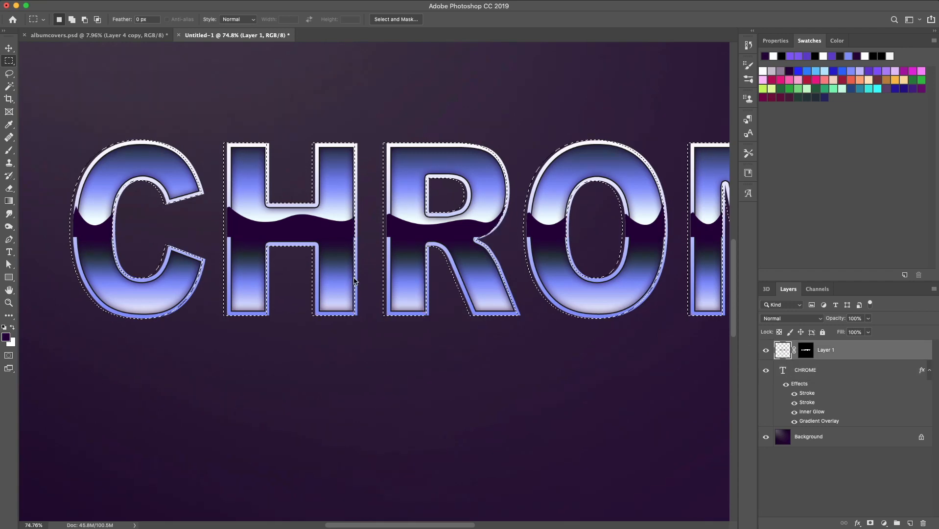
{"action": "key", "text": "Right"}
{"action": "key", "text": "Right"}
{"action": "key", "text": "Right"}
{"action": "key", "text": "Right"}
{"action": "key", "text": "Right"}
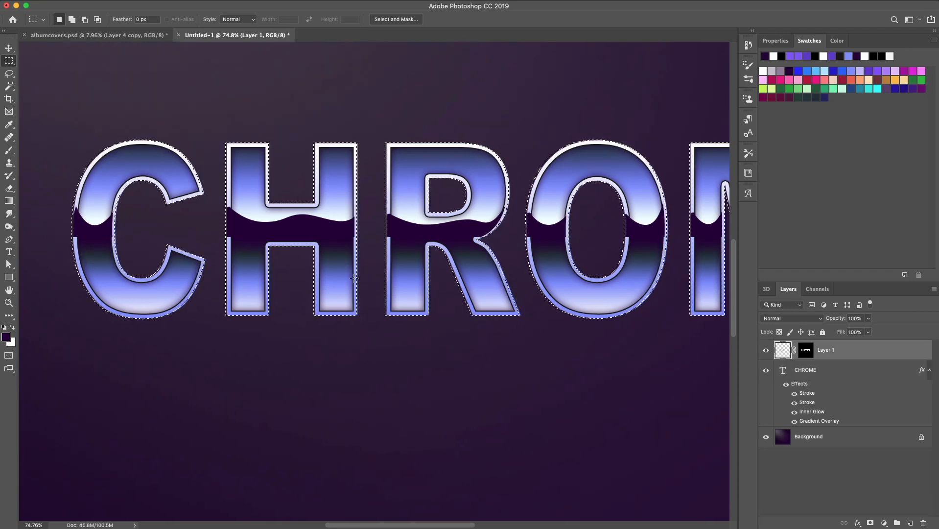
{"action": "key", "text": "Right"}
{"action": "key", "text": "Right"}
{"action": "key", "text": "Right"}
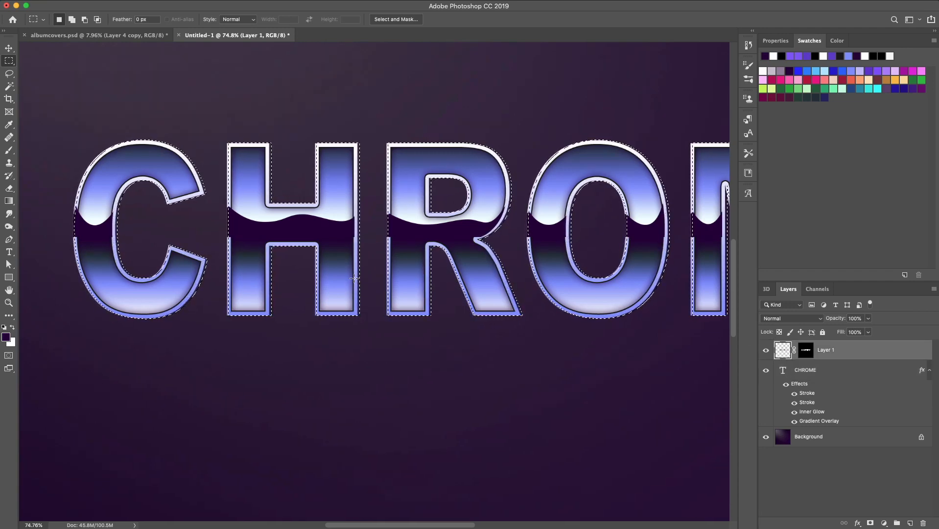
{"action": "scroll", "coordinate": [355, 278], "scroll_direction": "right", "scroll_amount": 5}
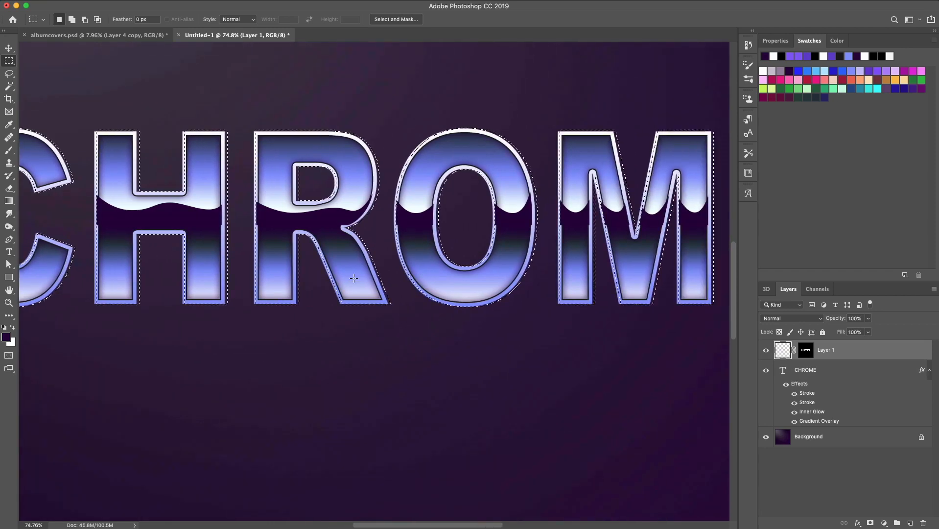
{"action": "scroll", "coordinate": [354, 278], "scroll_direction": "right", "scroll_amount": 6}
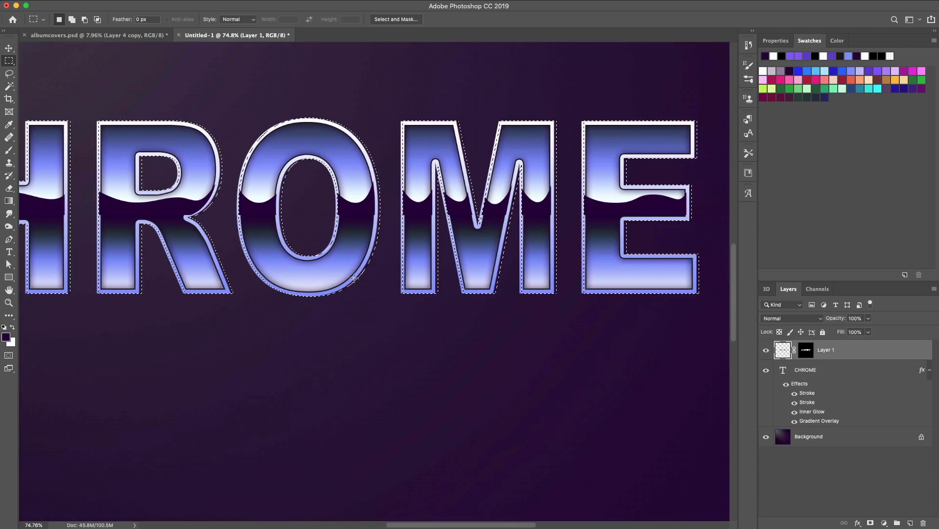
{"action": "key", "text": "super+d"}
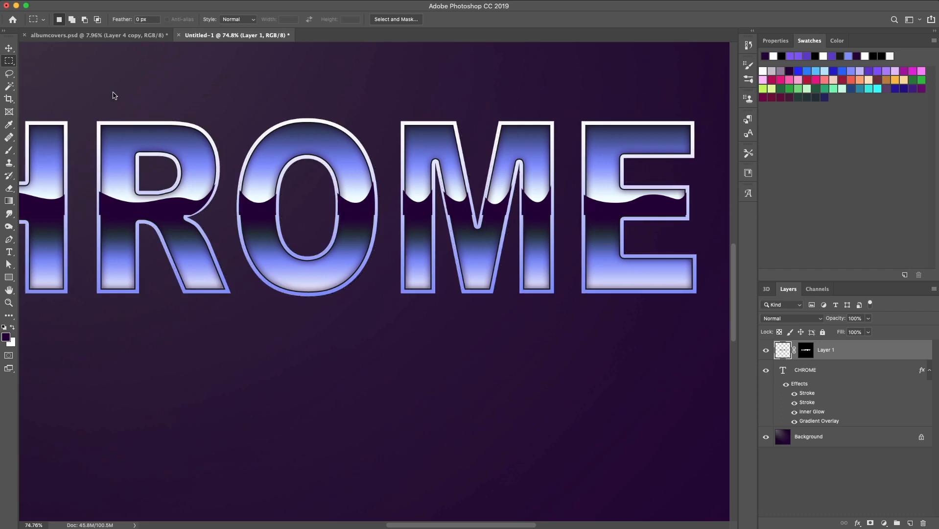
Duplicate the CHROME text layer as CHROME copy
{"action": "scroll", "coordinate": [112, 92], "scroll_direction": "left", "scroll_amount": 3}
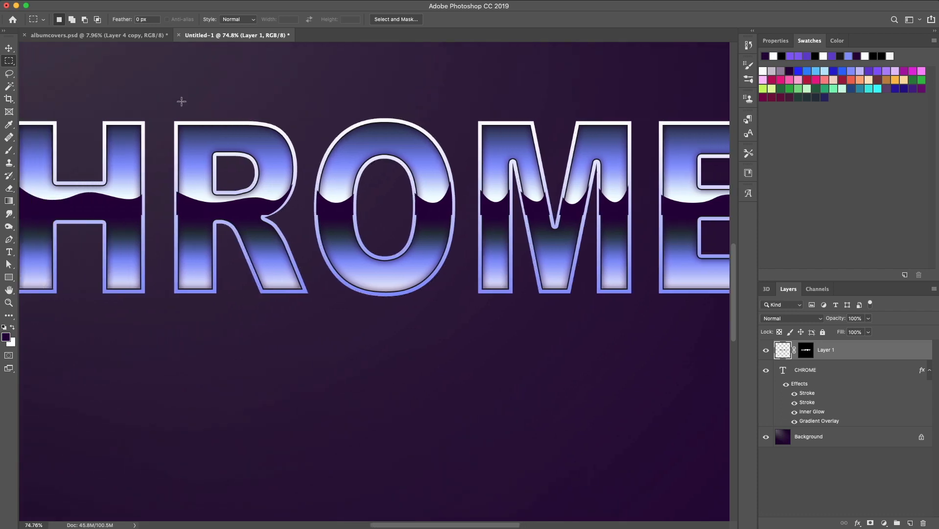
{"action": "scroll", "coordinate": [181, 102], "scroll_direction": "down", "scroll_amount": 6}
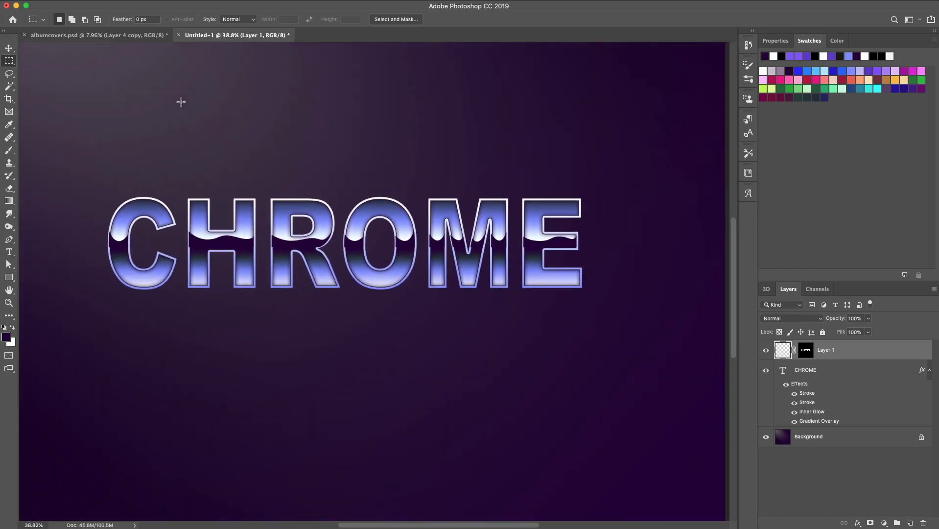
{"action": "scroll", "coordinate": [182, 102], "scroll_direction": "up", "scroll_amount": 1}
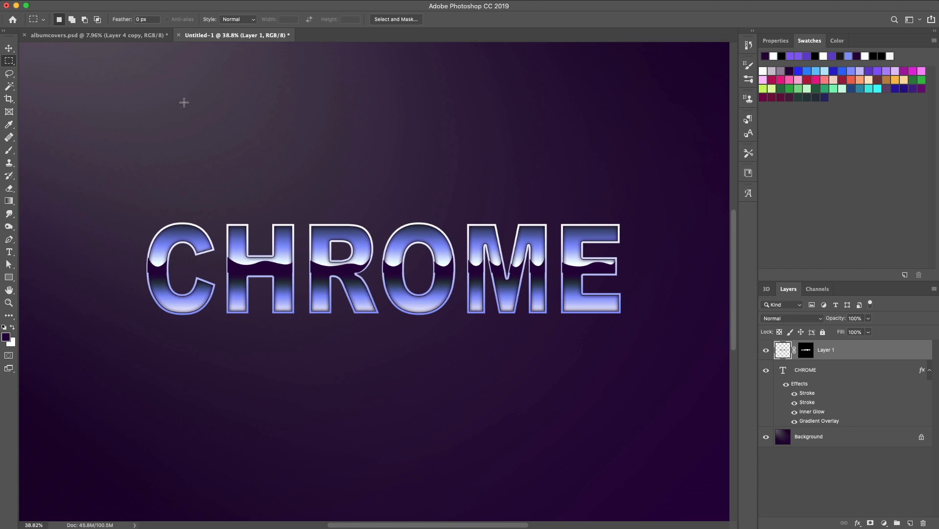
{"action": "left_click", "coordinate": [786, 371]}
{"action": "left_click", "coordinate": [127, 0]}
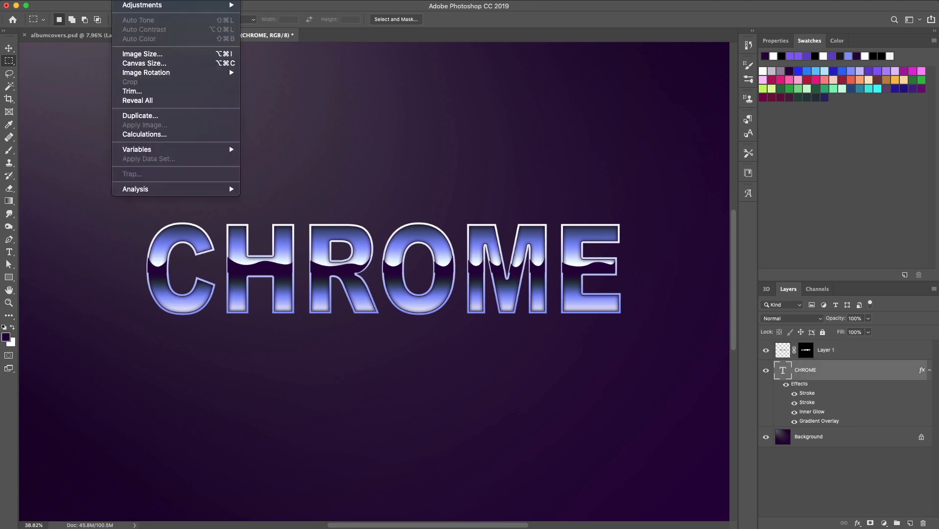
{"action": "mouse_move", "coordinate": [147, 0]}
{"action": "left_click", "coordinate": [196, 23]}
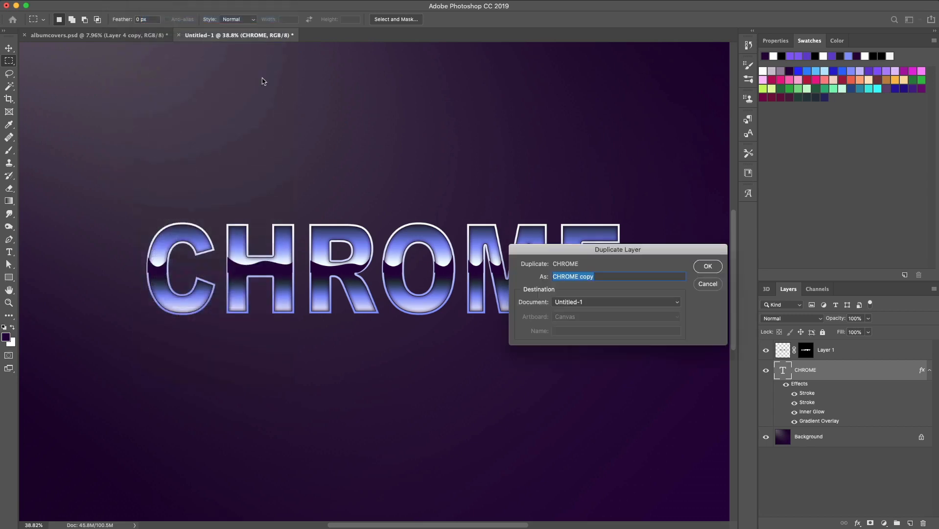
{"action": "left_click", "coordinate": [708, 267]}
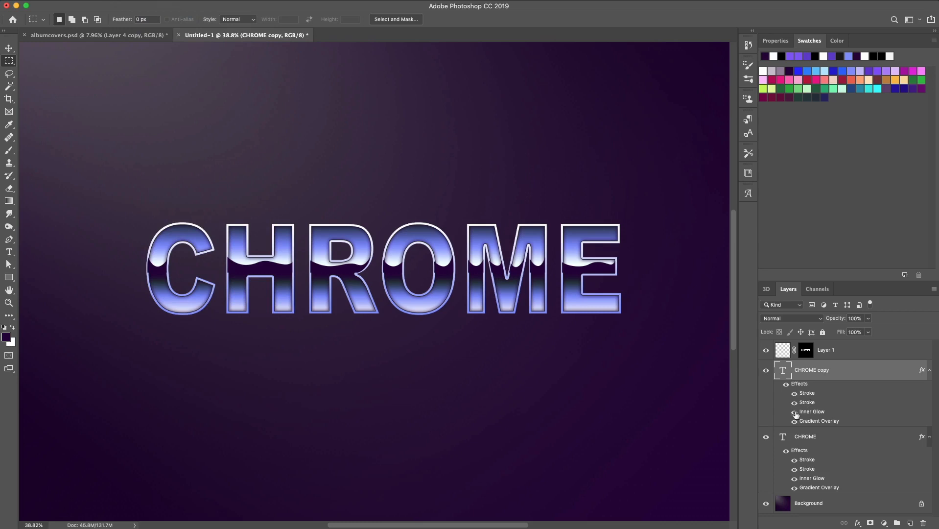
Hide the original CHROME layer and turn off the copy's two Strokes and Inner Glow
{"action": "left_click", "coordinate": [766, 436]}
{"action": "left_click_drag", "start_coordinate": [795, 402], "coordinate": [795, 393]}
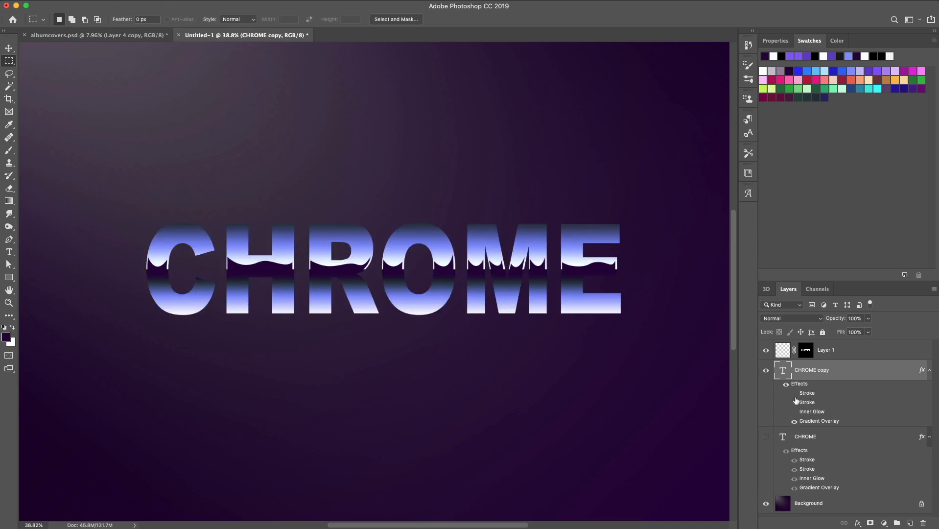
Convert Layer 1 and CHROME copy together into a smart object
{"action": "left_click", "coordinate": [787, 355], "text": "shift"}
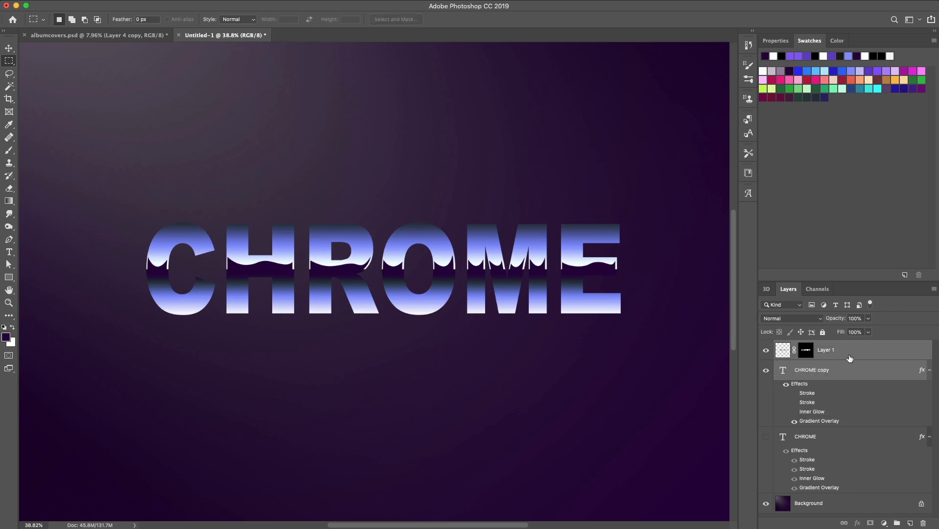
{"action": "right_click", "coordinate": [849, 357]}
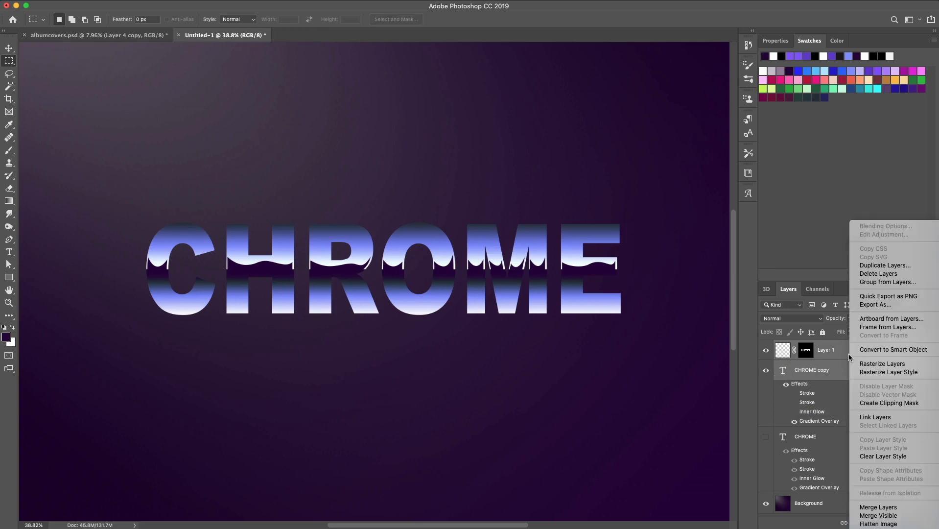
{"action": "left_click", "coordinate": [871, 351]}
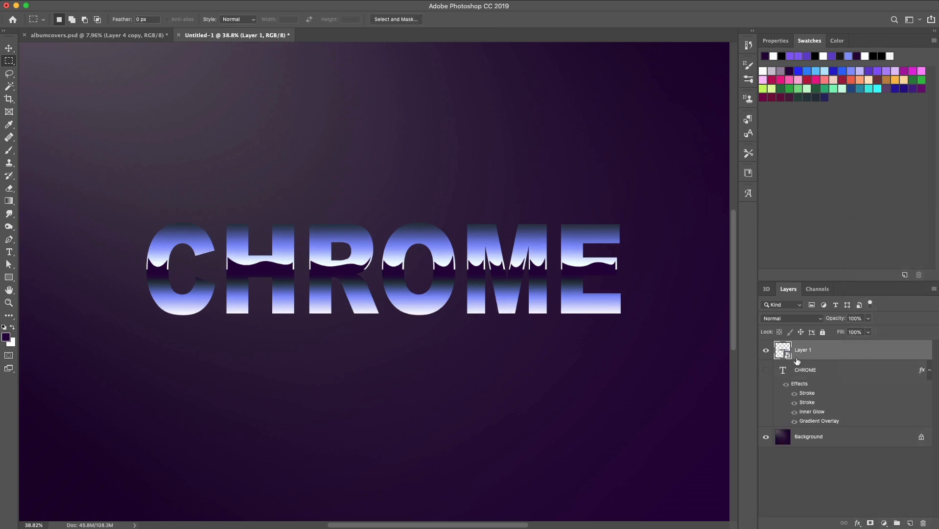
Move the CHROME layer's effects onto the smart object and hide its Gradient Overlay
{"action": "left_click", "coordinate": [767, 370]}
{"action": "left_click_drag", "start_coordinate": [796, 386], "coordinate": [804, 352]}
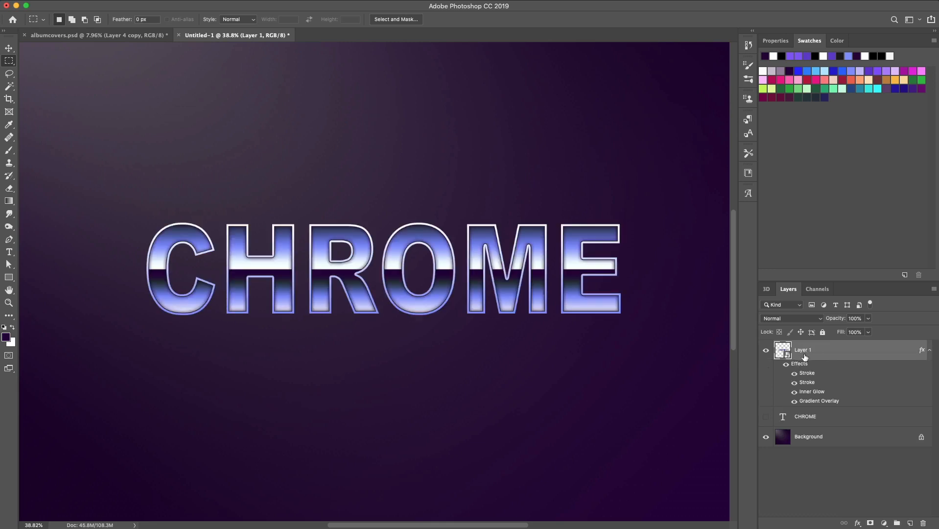
{"action": "left_click", "coordinate": [794, 401]}
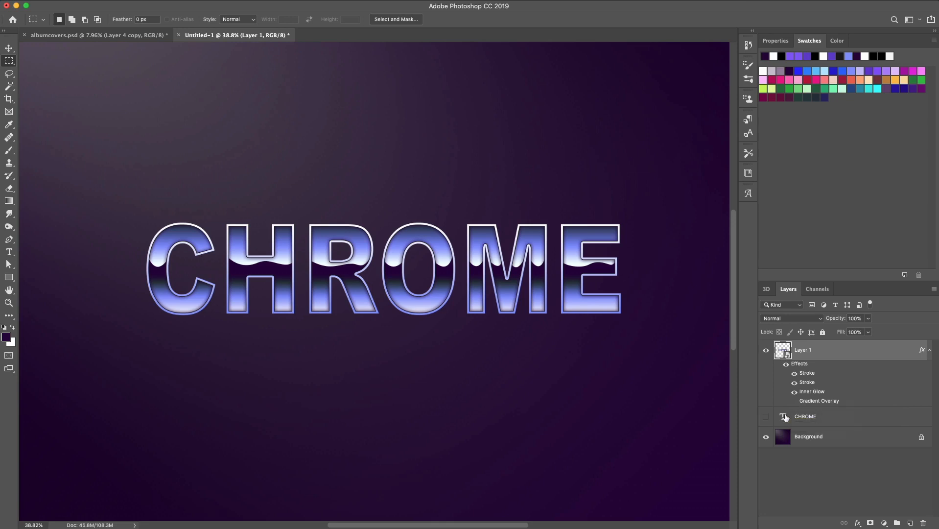
Move CHROME above Layer 1, show it, and set it to Overlay blend mode at 20% opacity
{"action": "left_click_drag", "start_coordinate": [786, 418], "coordinate": [798, 348]}
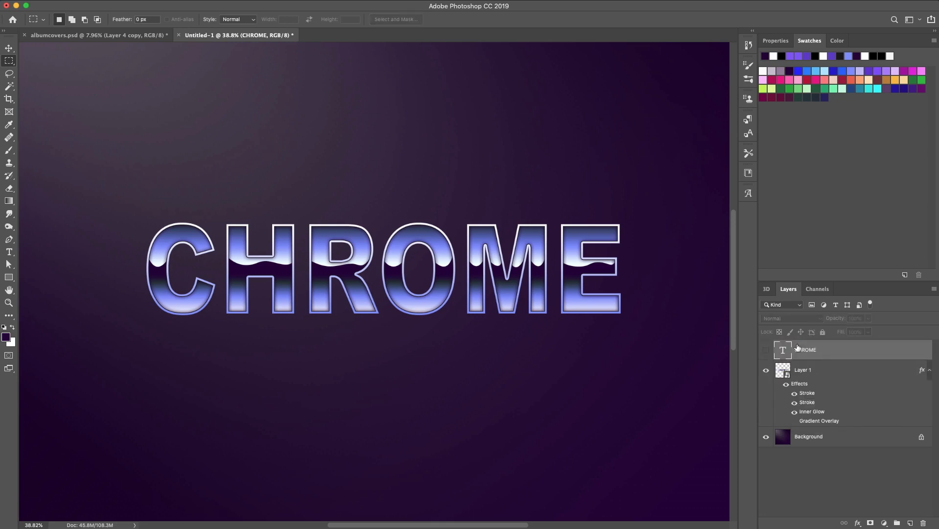
{"action": "left_click", "coordinate": [766, 351]}
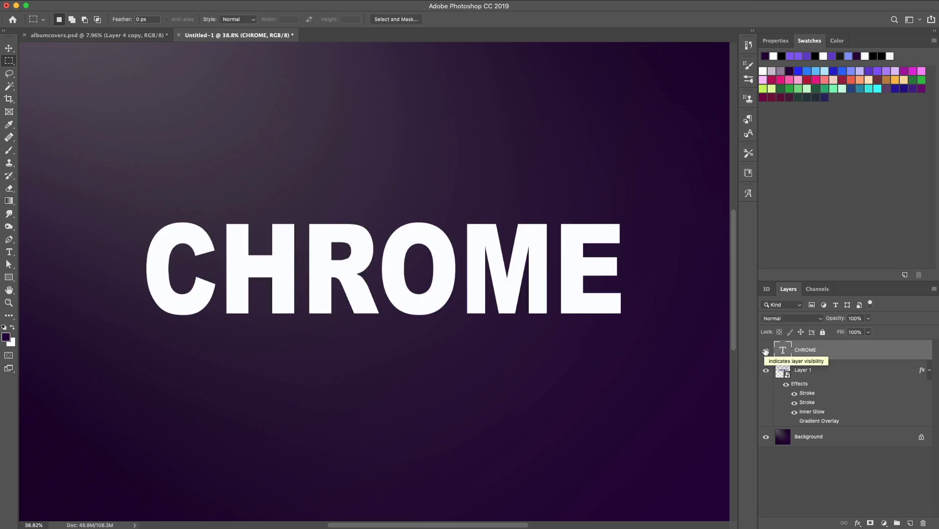
{"action": "left_click", "coordinate": [785, 319]}
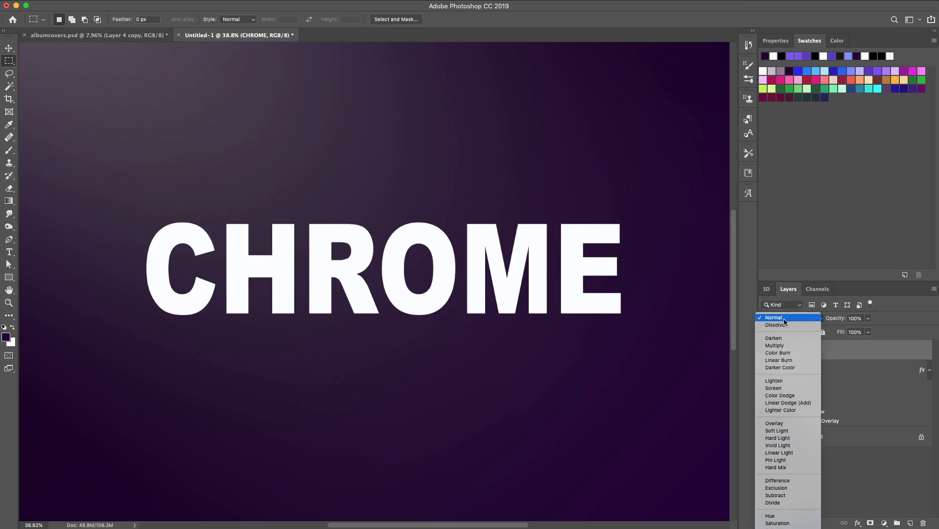
{"action": "left_click", "coordinate": [775, 424]}
{"action": "type", "text": "20"}
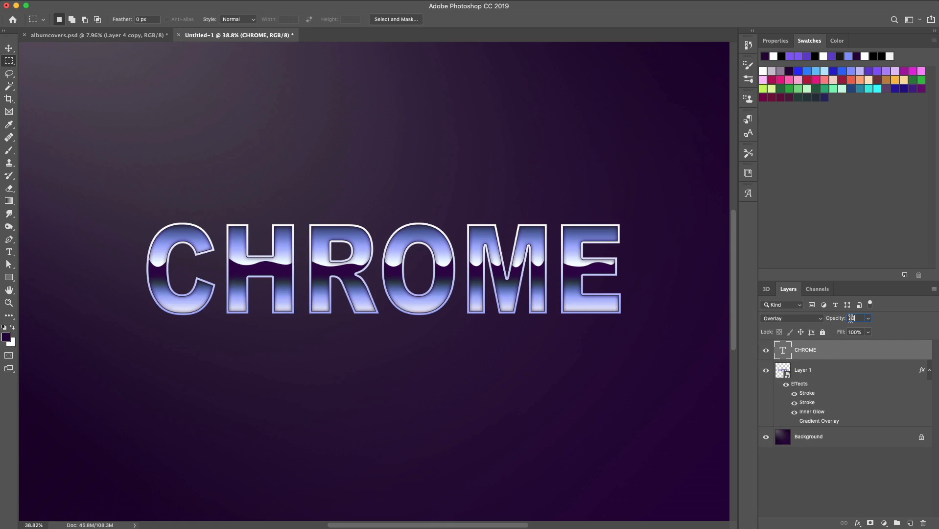
Add a Brightness/Contrast adjustment clipped to Layer 1 with brightness 25 and contrast 30
{"action": "left_click", "coordinate": [787, 373]}
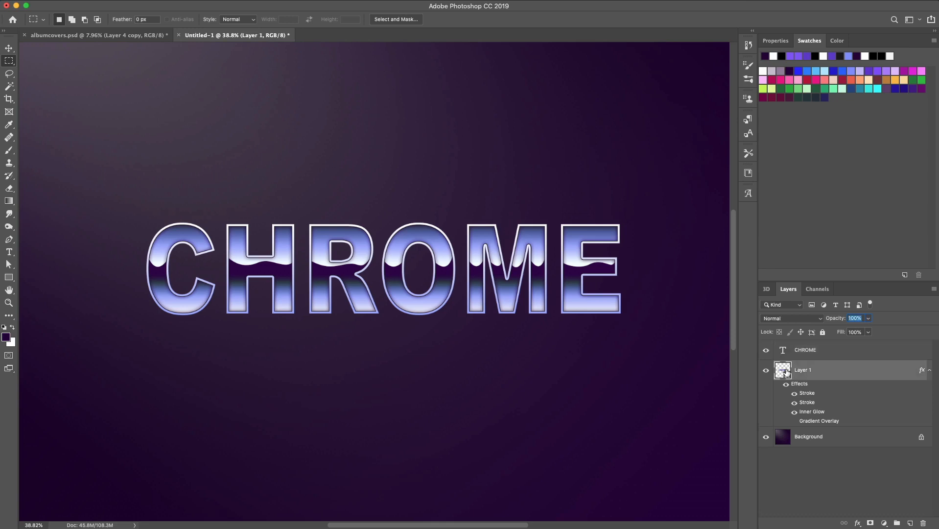
{"action": "left_click", "coordinate": [884, 523]}
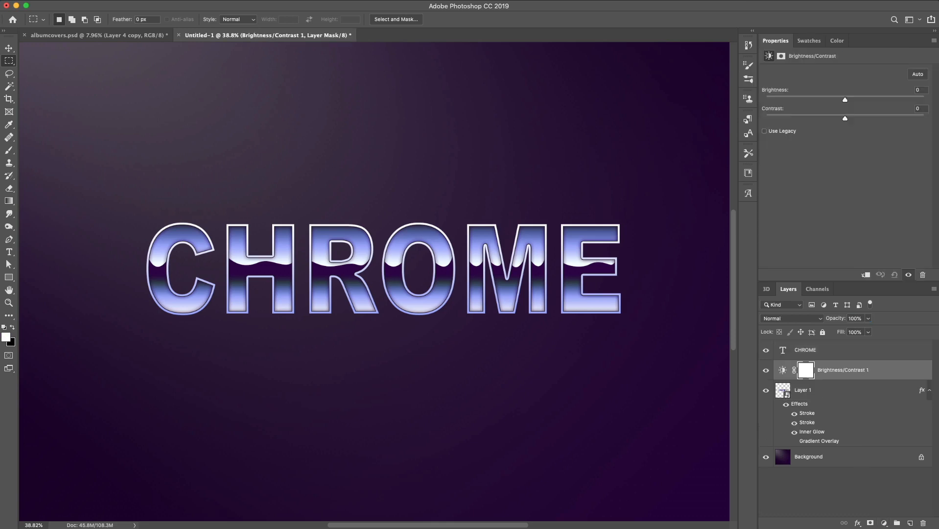
{"action": "left_click", "coordinate": [866, 275]}
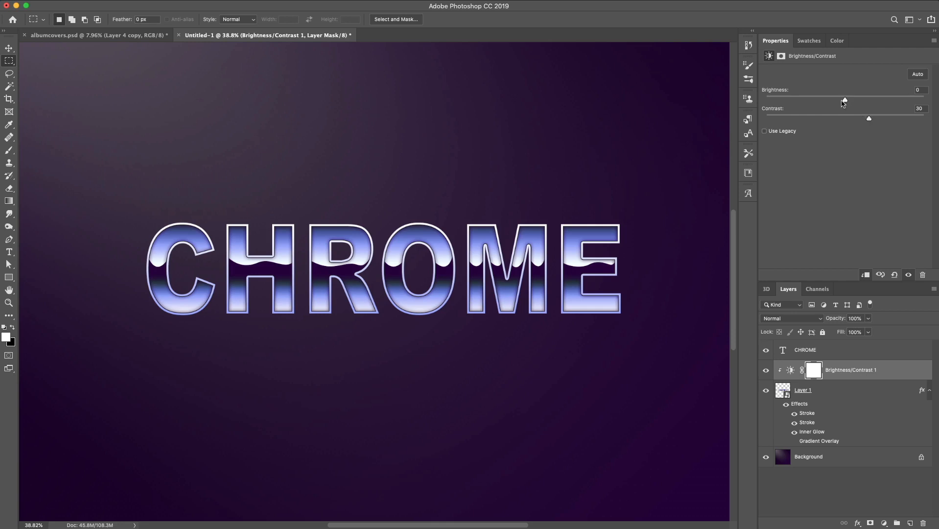
{"action": "left_click_drag", "start_coordinate": [846, 99], "coordinate": [863, 104]}
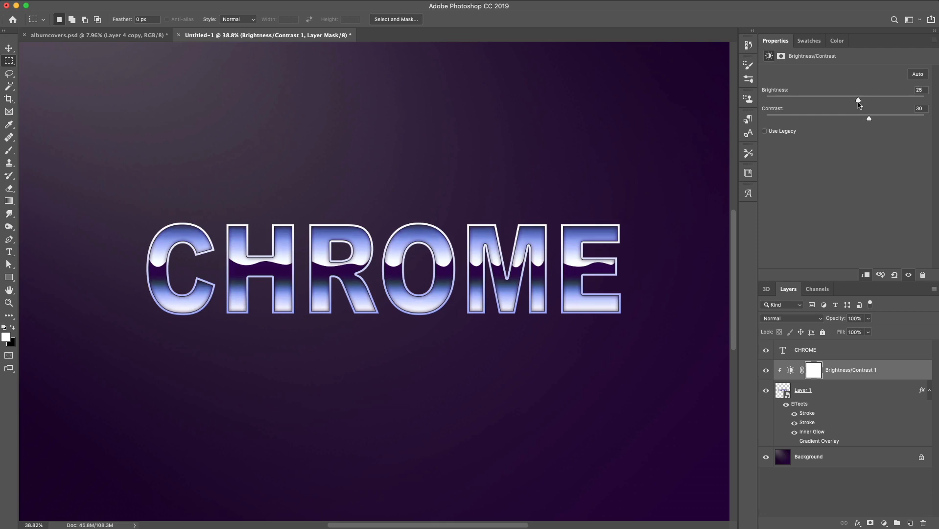
{"action": "left_click_drag", "start_coordinate": [857, 104], "coordinate": [859, 105]}
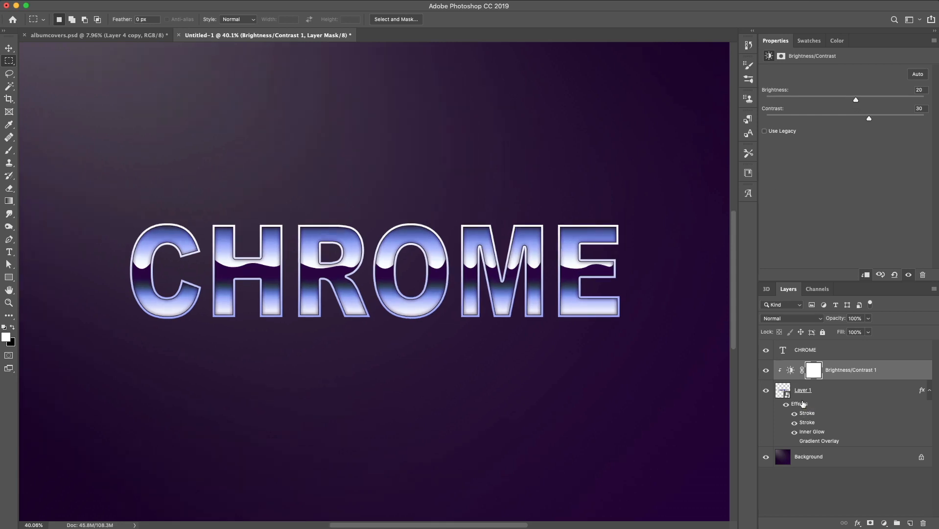
Add an Outer Glow to Layer 1, sampling a dark purple glow color from the swatches
{"action": "double_click", "coordinate": [799, 403]}
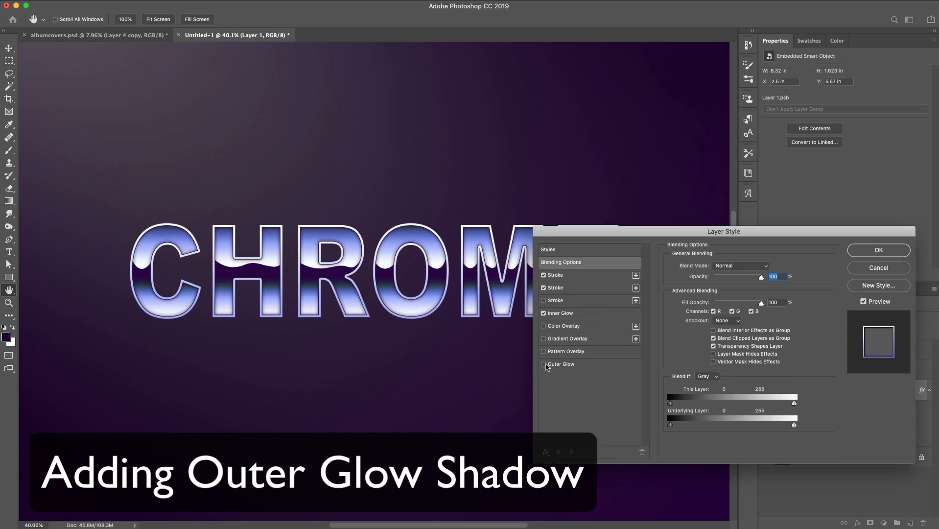
{"action": "left_click", "coordinate": [561, 365]}
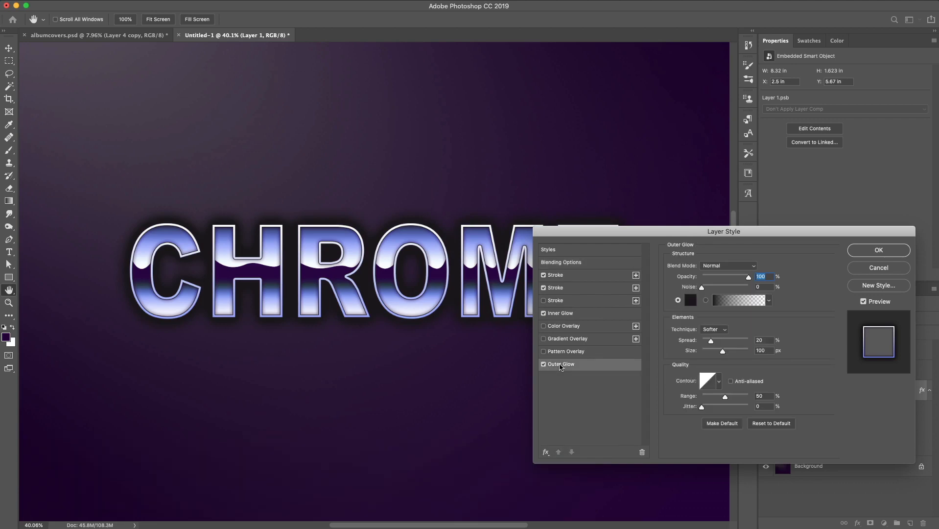
{"action": "left_click", "coordinate": [691, 301]}
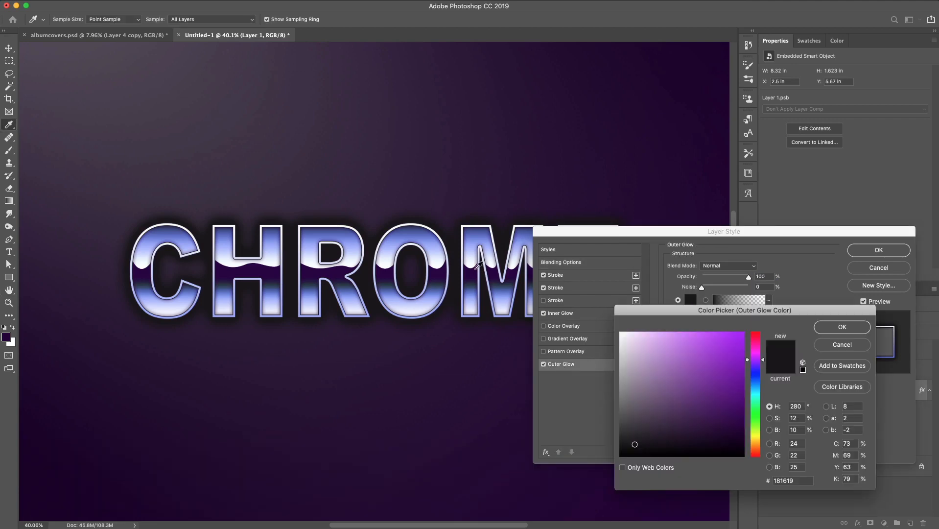
{"action": "left_click", "coordinate": [811, 40]}
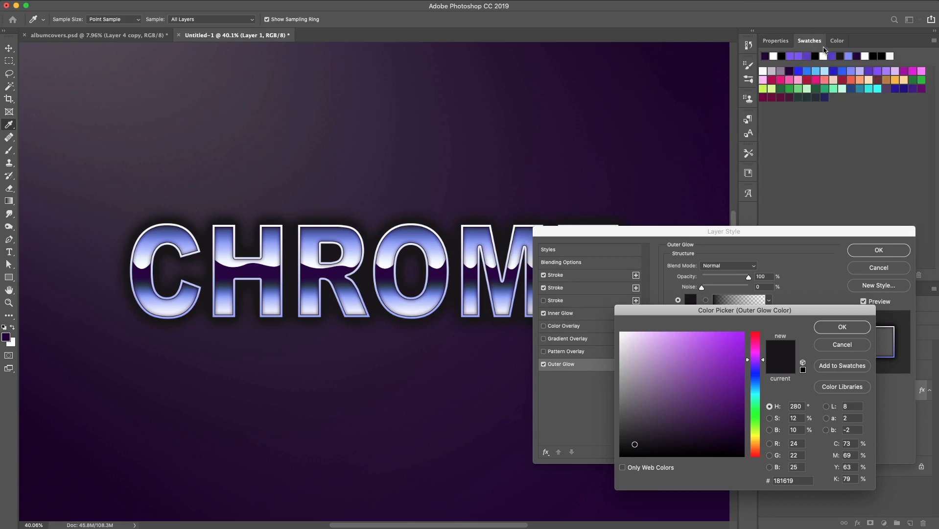
{"action": "left_click", "coordinate": [790, 70]}
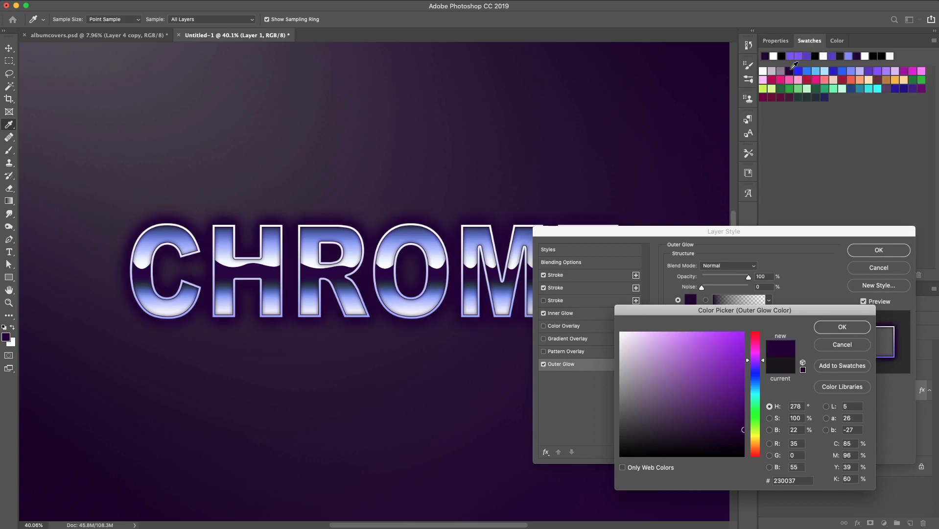
{"action": "left_click", "coordinate": [843, 327]}
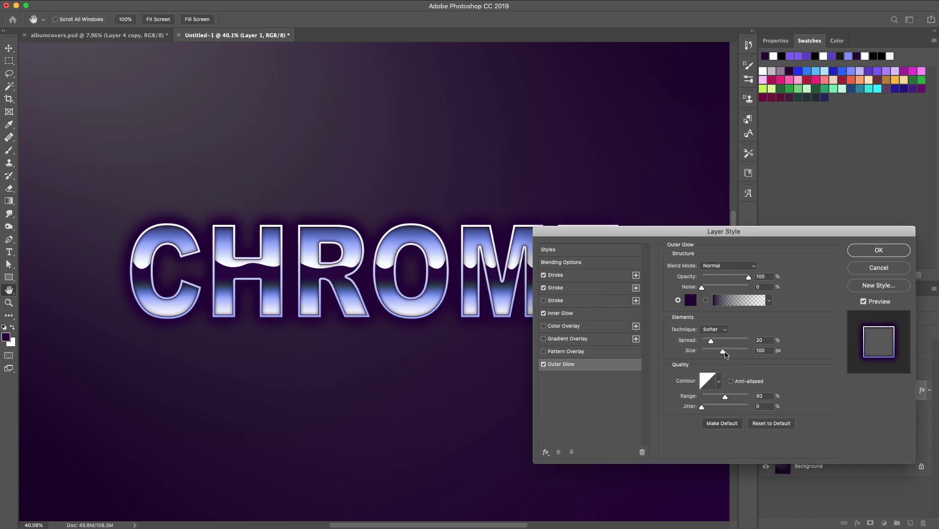
{"action": "left_click_drag", "start_coordinate": [724, 352], "coordinate": [720, 354]}
{"action": "left_click", "coordinate": [875, 251]}
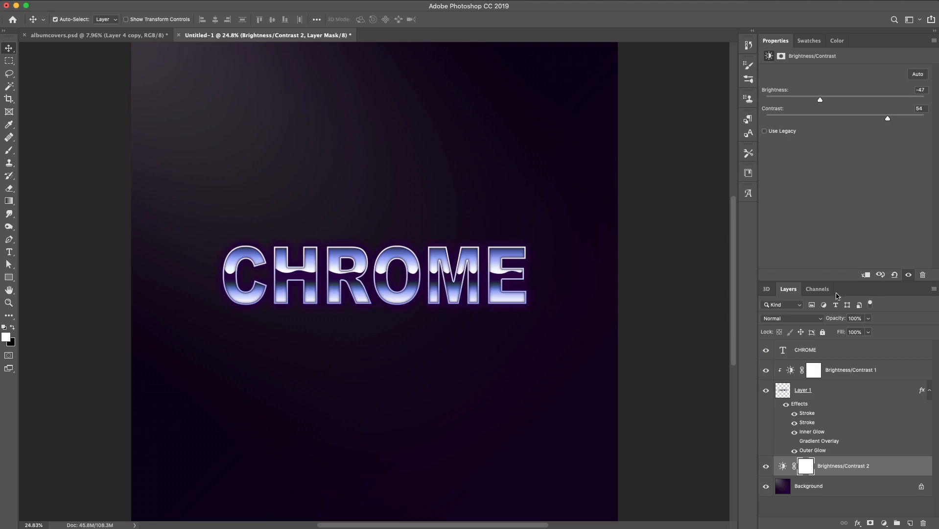
Zoom in to examine the finished chrome lettering
{"action": "scroll", "coordinate": [464, 337], "scroll_direction": "up", "scroll_amount": 5}
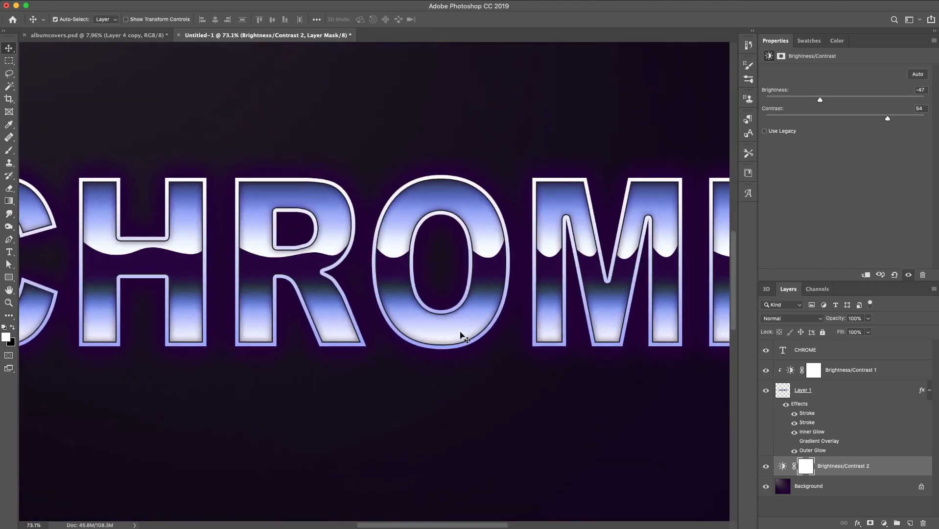
Pan across the finished CHROME lettering to inspect it
{"action": "scroll", "coordinate": [464, 337], "scroll_direction": "left", "scroll_amount": 2}
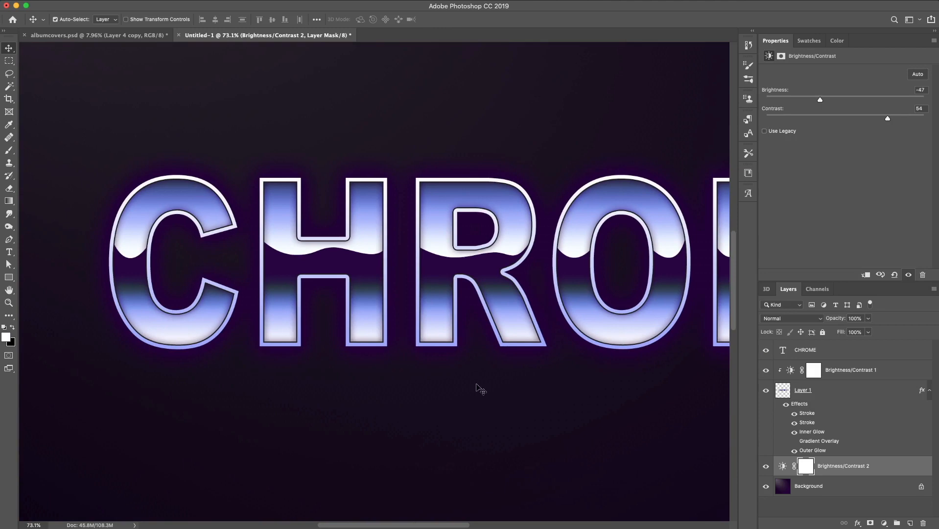
{"action": "scroll", "coordinate": [543, 480], "scroll_direction": "right", "scroll_amount": 8}
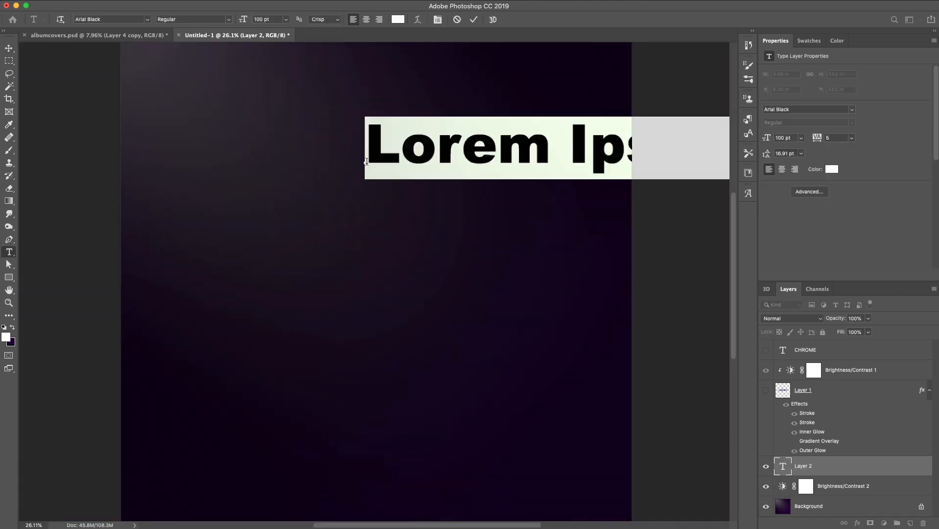
Type the word THANKS in white Arial Black on a new text layer
{"action": "type", "text": "T"}
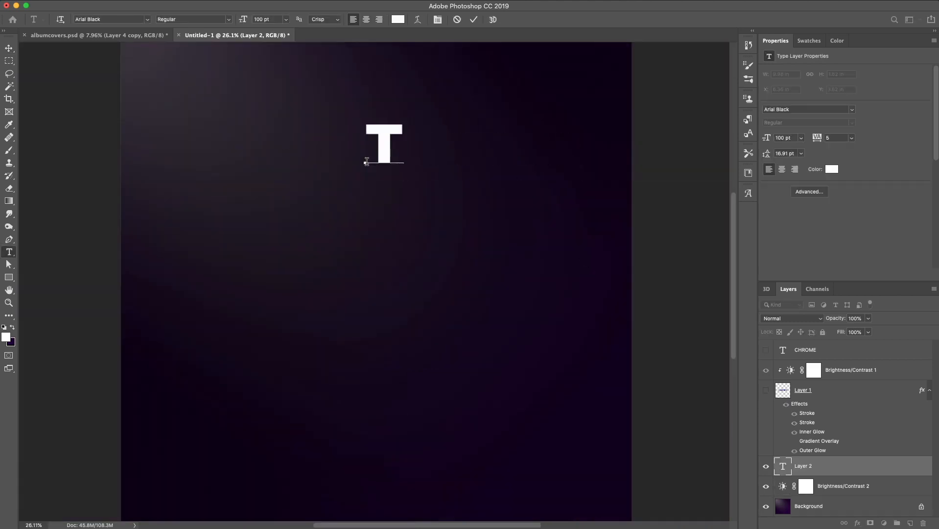
{"action": "type", "text": "HANKS"}
{"action": "left_click_drag", "start_coordinate": [478, 145], "coordinate": [364, 155]}
Enlarge the THANKS text with Free Transform to about 183 pt
{"action": "key", "text": "super+t"}
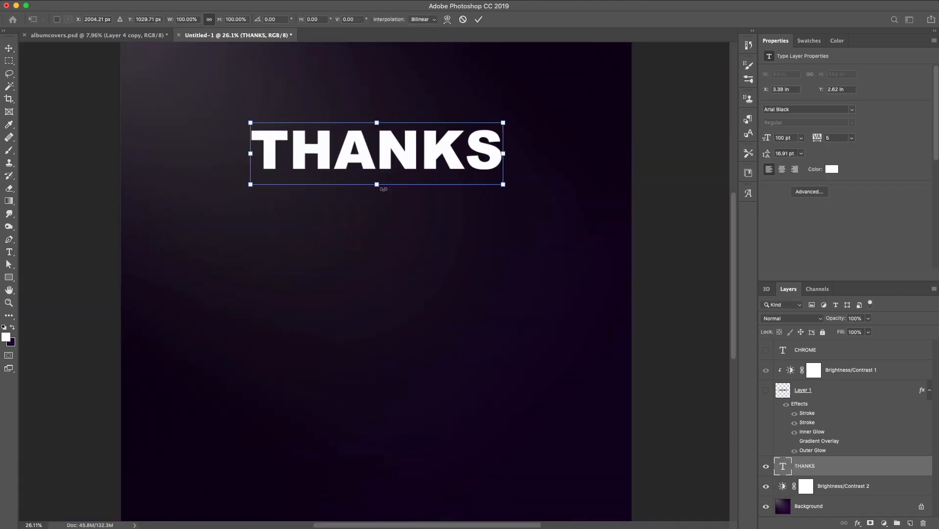
{"action": "left_click_drag", "start_coordinate": [383, 188], "coordinate": [381, 199]}
{"action": "left_click", "coordinate": [15, 45]}
{"action": "key", "text": "super+t"}
{"action": "left_click_drag", "start_coordinate": [249, 197], "coordinate": [184, 237]}
{"action": "left_click_drag", "start_coordinate": [504, 180], "coordinate": [550, 179]}
Duplicate the THANKS layer and place the copy directly below the original
{"action": "left_click", "coordinate": [10, 48]}
{"action": "left_click_drag", "start_coordinate": [410, 184], "coordinate": [455, 234]}
{"action": "left_click", "coordinate": [147, 5]}
{"action": "left_click", "coordinate": [164, 45]}
{"action": "left_click", "coordinate": [709, 266]}
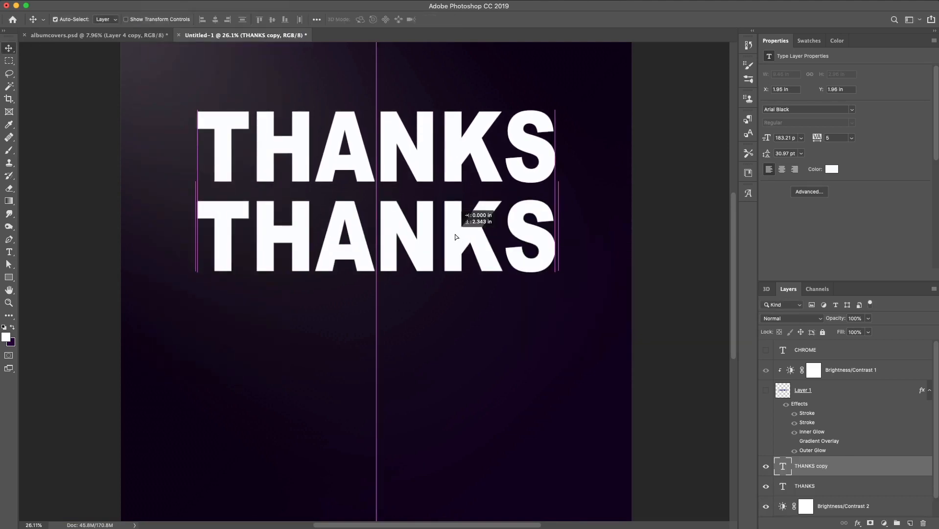
Change the copied text to FOR and centre it under THANKS
{"action": "left_click", "coordinate": [8, 252]}
{"action": "left_click", "coordinate": [339, 216]}
{"action": "key", "text": "super+a"}
{"action": "type", "text": "For"}
{"action": "key", "text": "BackSpace"}
{"action": "key", "text": "BackSpace"}
{"action": "type", "text": "OR"}
{"action": "left_click", "coordinate": [8, 48]}
{"action": "left_click_drag", "start_coordinate": [281, 217], "coordinate": [372, 217]}
Duplicate the FOR layer, change the copy's text to WATCHING, and move it below FOR
{"action": "left_click", "coordinate": [8, 252]}
{"action": "left_click", "coordinate": [9, 48]}
{"action": "left_click", "coordinate": [150, 2]}
{"action": "left_click", "coordinate": [172, 20]}
{"action": "left_click", "coordinate": [709, 266]}
{"action": "left_click", "coordinate": [9, 252]}
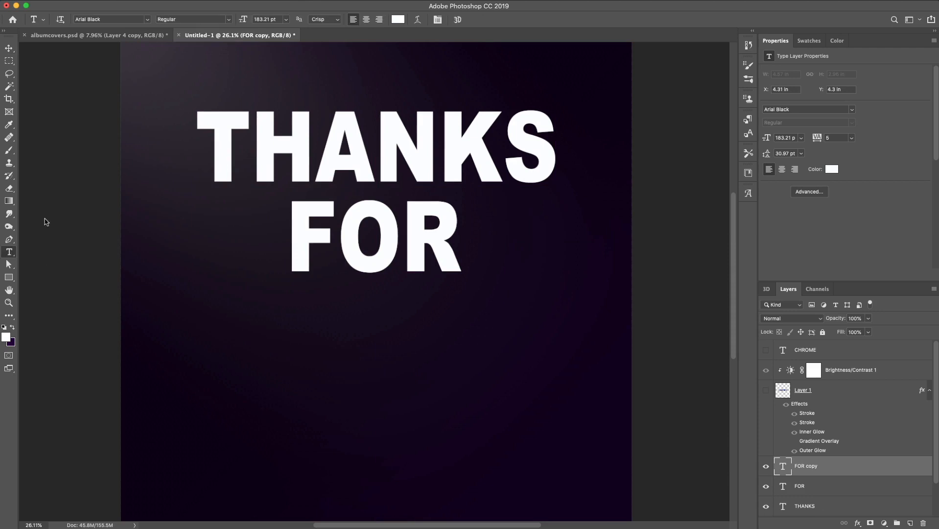
{"action": "left_click", "coordinate": [392, 239]}
{"action": "key", "text": "super+a"}
{"action": "type", "text": "WATCHING"}
{"action": "left_click", "coordinate": [9, 48]}
{"action": "left_click_drag", "start_coordinate": [623, 261], "coordinate": [464, 337]}
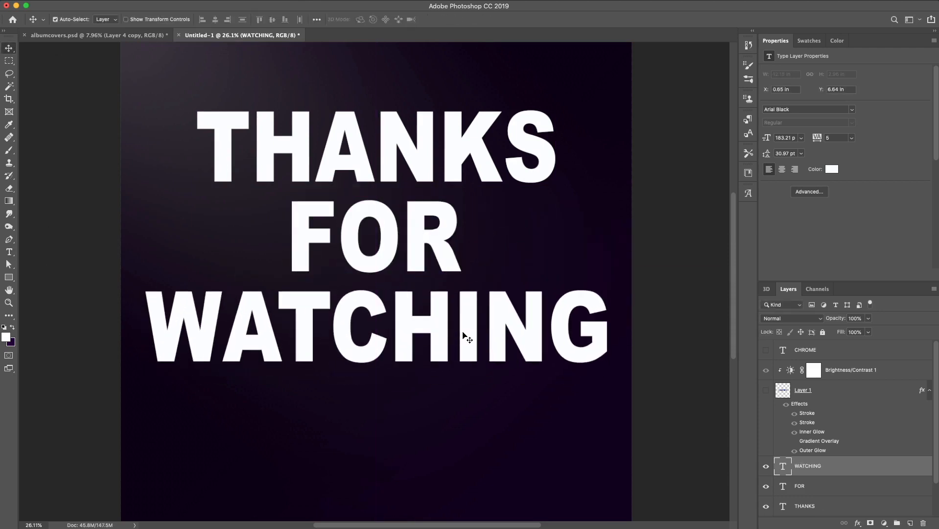
Copy Layer 1's chrome effects onto the WATCHING, FOR and THANKS text layers
{"action": "left_click_drag", "start_coordinate": [802, 407], "coordinate": [831, 472]}
{"action": "scroll", "coordinate": [815, 459], "scroll_direction": "down", "scroll_amount": 4}
{"action": "left_click_drag", "start_coordinate": [801, 385], "coordinate": [830, 451]}
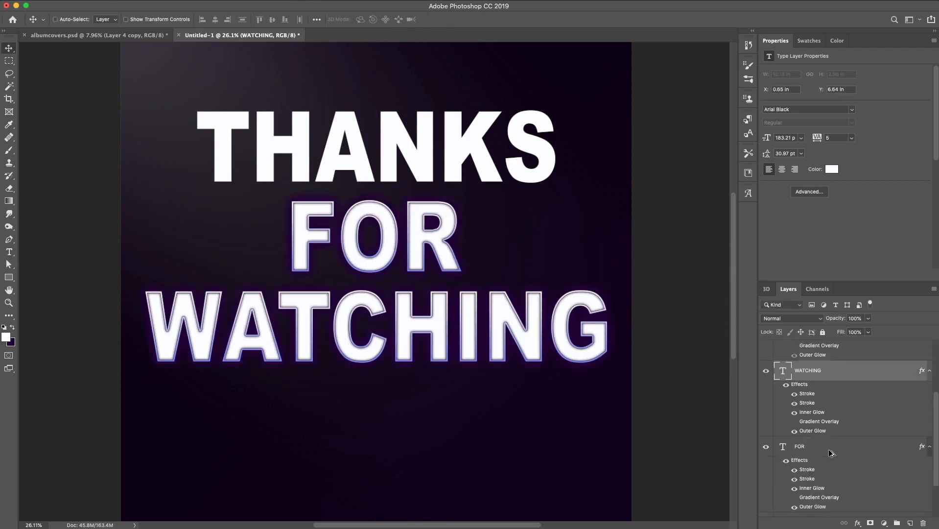
{"action": "scroll", "coordinate": [829, 451], "scroll_direction": "down", "scroll_amount": 3}
{"action": "left_click_drag", "start_coordinate": [802, 404], "coordinate": [832, 467]}
Enable the Gradient Overlay effect on WATCHING and FOR, and open THANKS's Gradient Overlay settings
{"action": "left_click", "coordinate": [794, 401]}
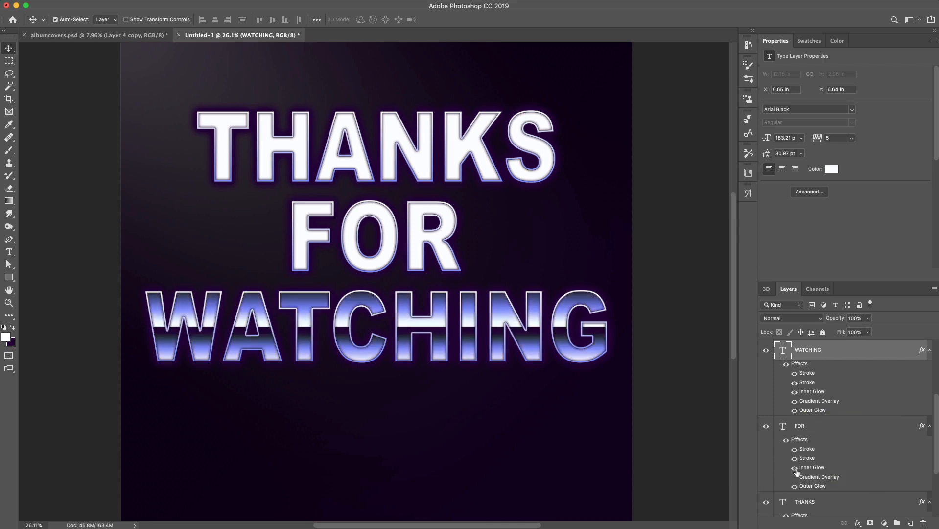
{"action": "left_click", "coordinate": [794, 477]}
{"action": "scroll", "coordinate": [799, 419], "scroll_direction": "up", "scroll_amount": 3}
{"action": "scroll", "coordinate": [803, 440], "scroll_direction": "down", "scroll_amount": 4}
{"action": "left_click", "coordinate": [795, 495]}
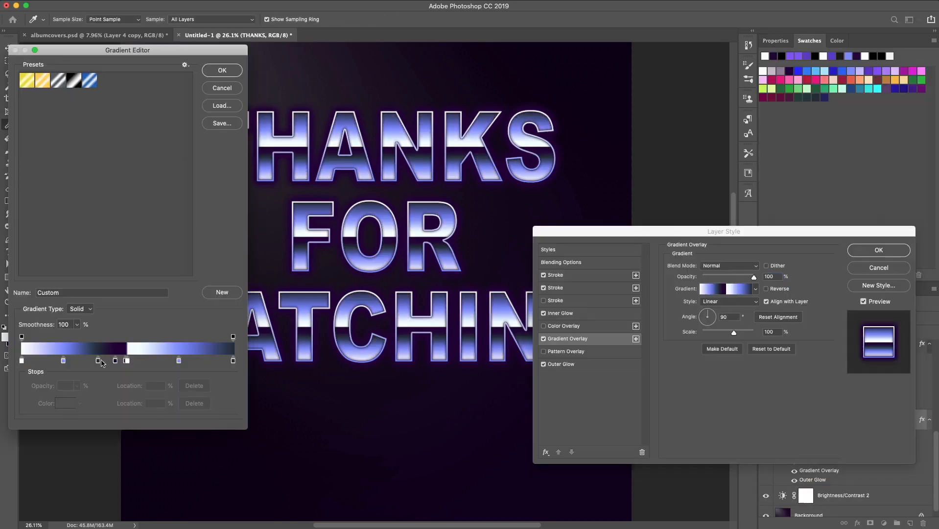
Recolor the lower gradient stops with orange and peach swatches and apply the layer style
{"action": "left_click", "coordinate": [455, 204]}
{"action": "left_click", "coordinate": [860, 80]}
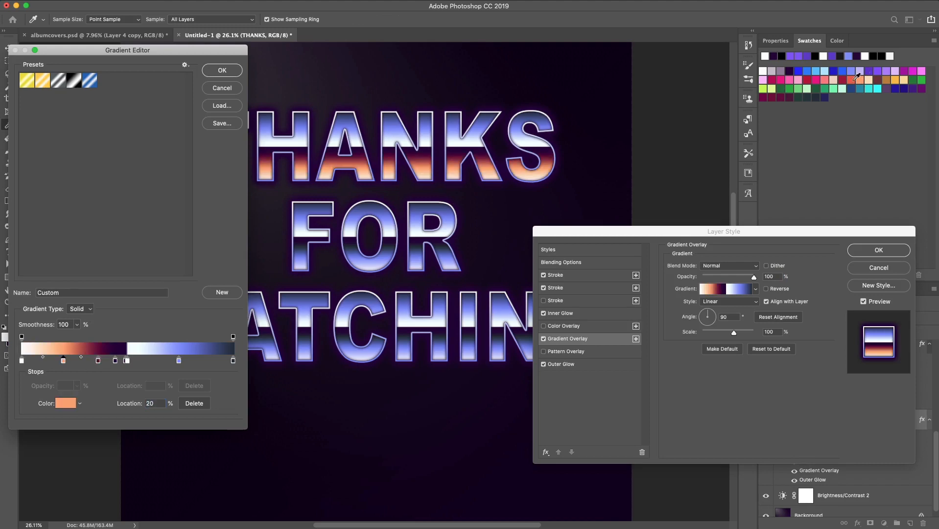
{"action": "left_click", "coordinate": [851, 81]}
{"action": "left_click", "coordinate": [224, 72]}
{"action": "left_click", "coordinate": [887, 251]}
Copy THANKS's updated effects onto the FOR and WATCHING layers
{"action": "left_click_drag", "start_coordinate": [802, 433], "coordinate": [810, 385]}
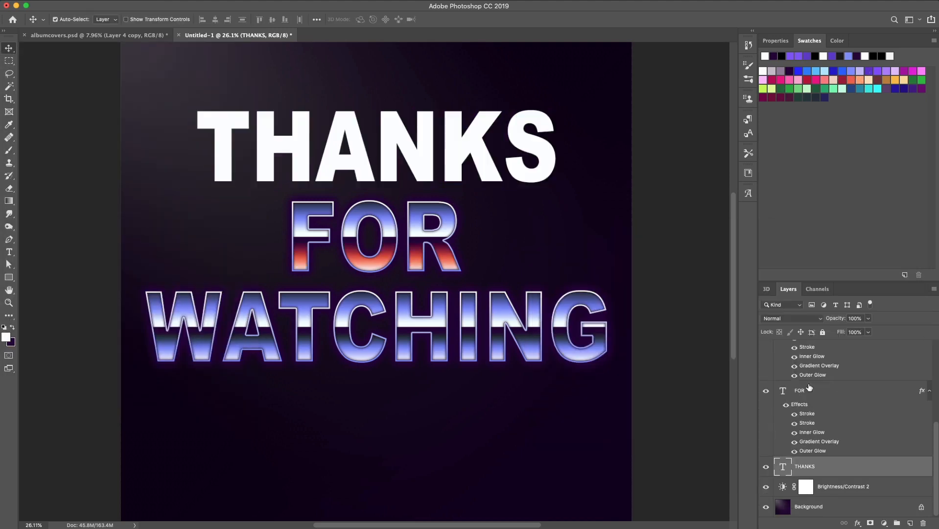
{"action": "key", "text": "super+z"}
{"action": "left_click_drag", "start_coordinate": [802, 480], "coordinate": [809, 390]}
{"action": "left_click_drag", "start_coordinate": [802, 480], "coordinate": [815, 355]}
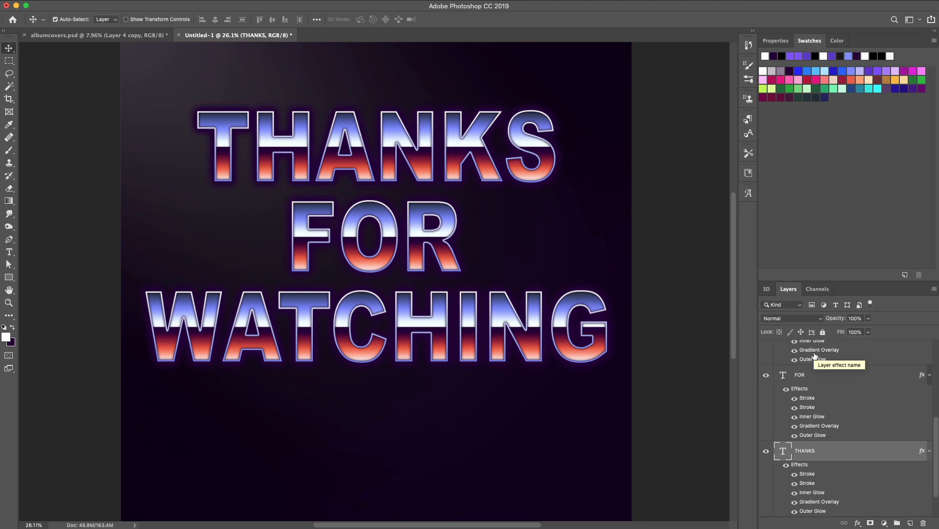
Group the three text layers and move the group lower on the canvas
{"action": "left_click", "coordinate": [349, 237], "text": "shift"}
{"action": "left_click", "coordinate": [402, 327], "text": "shift"}
{"action": "key", "text": "super+g"}
{"action": "left_click_drag", "start_coordinate": [405, 361], "coordinate": [405, 403]}
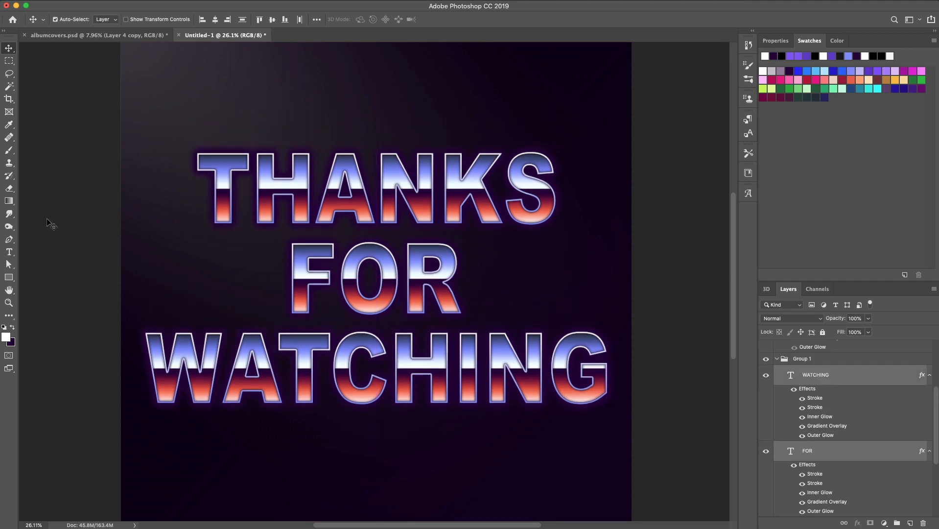
Create a new empty layer named Layer 2 inside the group
{"action": "left_click", "coordinate": [9, 239]}
{"action": "scroll", "coordinate": [208, 225], "scroll_direction": "up", "scroll_amount": 10}
{"action": "left_click", "coordinate": [149, 0]}
{"action": "mouse_move", "coordinate": [162, 0]}
{"action": "left_click", "coordinate": [303, 0]}
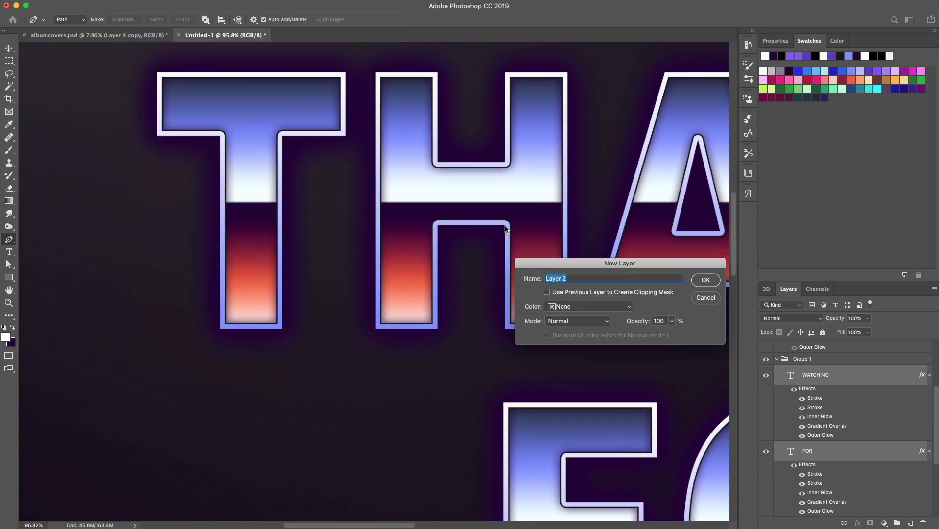
{"action": "key", "text": "Return"}
Draw a wavy Pen path along the chrome horizon through the T, H, A and N of THANKS
{"action": "left_click", "coordinate": [379, 180]}
{"action": "left_click_drag", "start_coordinate": [433, 192], "coordinate": [485, 191]}
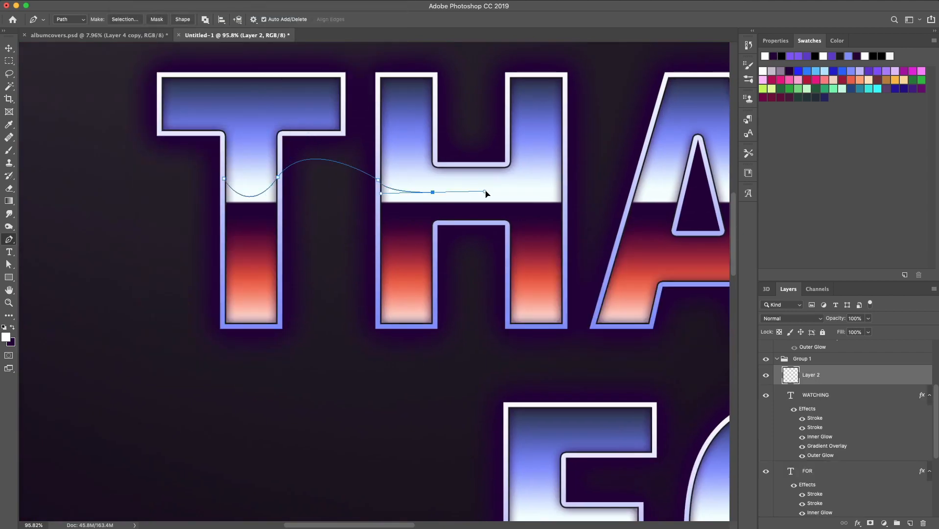
{"action": "left_click_drag", "start_coordinate": [566, 179], "coordinate": [492, 153]}
{"action": "left_click", "coordinate": [586, 166]}
{"action": "left_click", "coordinate": [545, 159]}
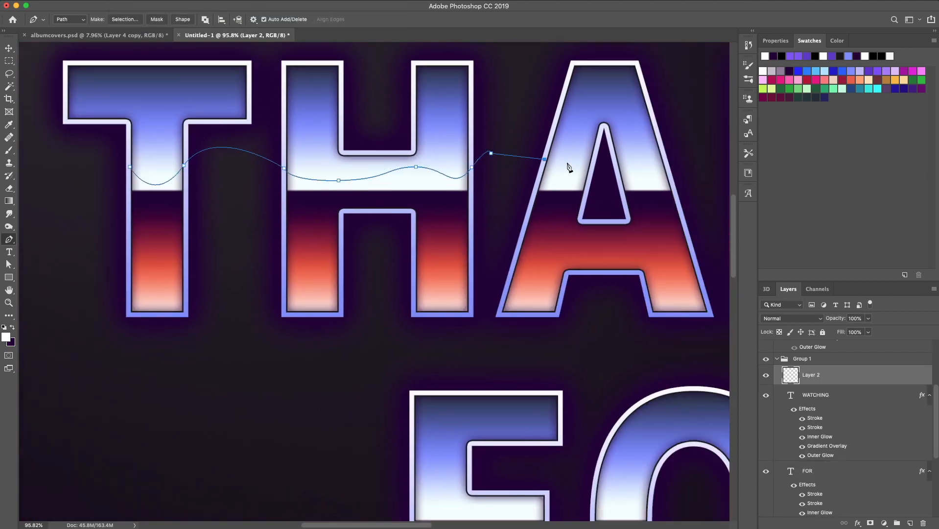
{"action": "left_click", "coordinate": [618, 171]}
{"action": "left_click_drag", "start_coordinate": [667, 155], "coordinate": [673, 103]}
{"action": "left_click", "coordinate": [709, 155]}
{"action": "left_click_drag", "start_coordinate": [708, 155], "coordinate": [589, 167]}
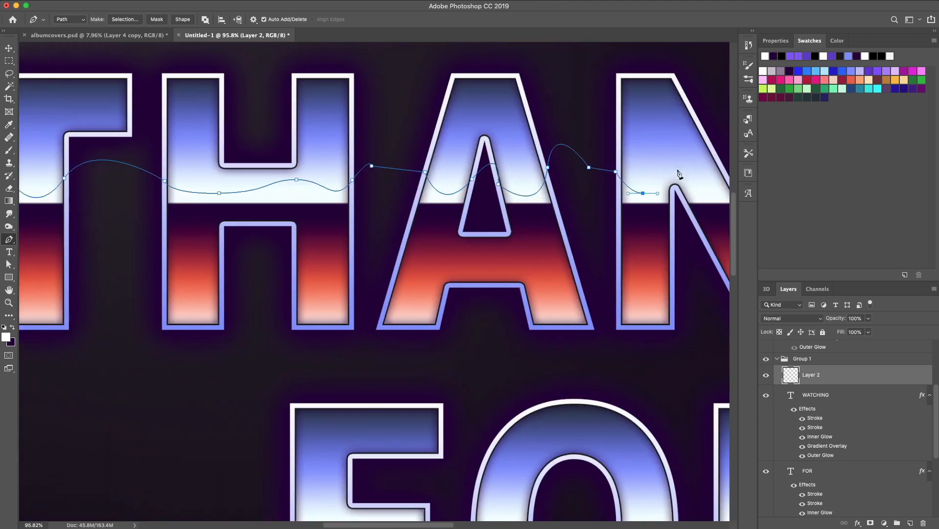
{"action": "left_click_drag", "start_coordinate": [698, 187], "coordinate": [725, 205]}
{"action": "scroll", "coordinate": [724, 205], "scroll_direction": "right", "scroll_amount": 5}
{"action": "left_click", "coordinate": [627, 172]}
{"action": "scroll", "coordinate": [659, 178], "scroll_direction": "right", "scroll_amount": 3}
{"action": "left_click_drag", "start_coordinate": [648, 170], "coordinate": [665, 134]}
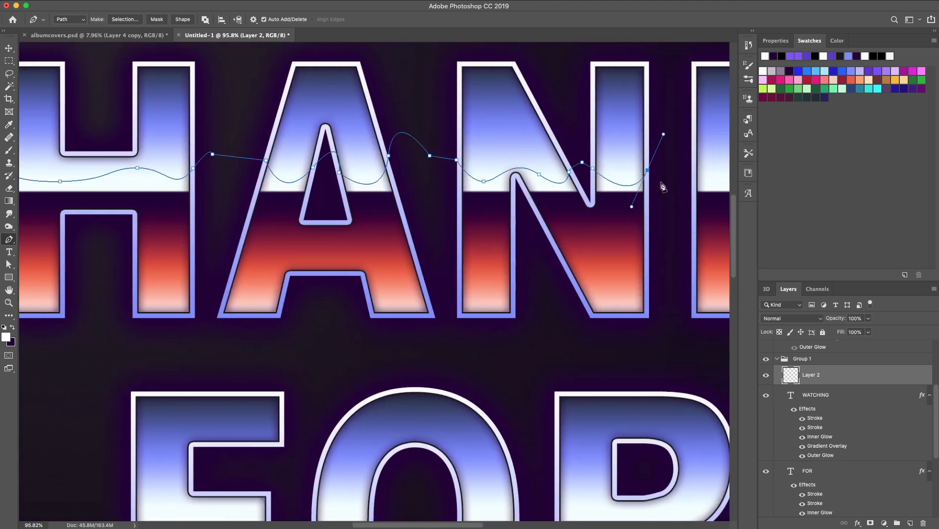
Continue the wavy path through K and S and close it below the THANKS letters
{"action": "left_click", "coordinate": [676, 176]}
{"action": "left_click", "coordinate": [693, 171]}
{"action": "scroll", "coordinate": [599, 191], "scroll_direction": "right", "scroll_amount": 6}
{"action": "key", "text": "super+z"}
{"action": "left_click_drag", "start_coordinate": [655, 170], "coordinate": [681, 171]}
{"action": "scroll", "coordinate": [681, 173], "scroll_direction": "right", "scroll_amount": 3}
{"action": "left_click_drag", "start_coordinate": [623, 168], "coordinate": [632, 149]}
{"action": "left_click", "coordinate": [640, 181]}
{"action": "scroll", "coordinate": [642, 186], "scroll_direction": "right", "scroll_amount": 6}
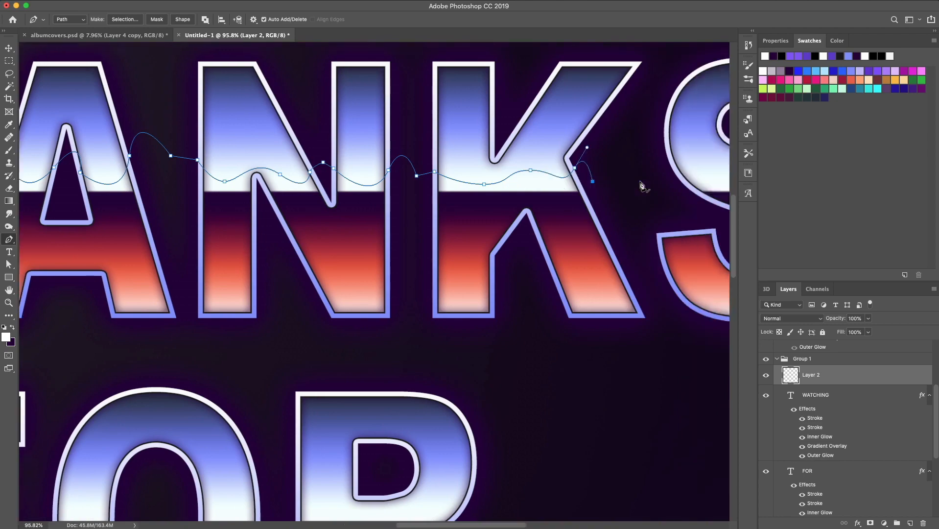
{"action": "left_click", "coordinate": [583, 177]}
{"action": "left_click_drag", "start_coordinate": [641, 185], "coordinate": [688, 150]}
{"action": "scroll", "coordinate": [708, 186], "scroll_direction": "right", "scroll_amount": 3}
{"action": "left_click", "coordinate": [694, 160]}
{"action": "left_click", "coordinate": [704, 199]}
{"action": "scroll", "coordinate": [705, 200], "scroll_direction": "left", "scroll_amount": 15}
{"action": "left_click", "coordinate": [168, 211], "text": "shift"}
{"action": "left_click", "coordinate": [179, 181]}
Try filling the closed wave path with the current foreground color, then undo it
{"action": "right_click", "coordinate": [269, 192]}
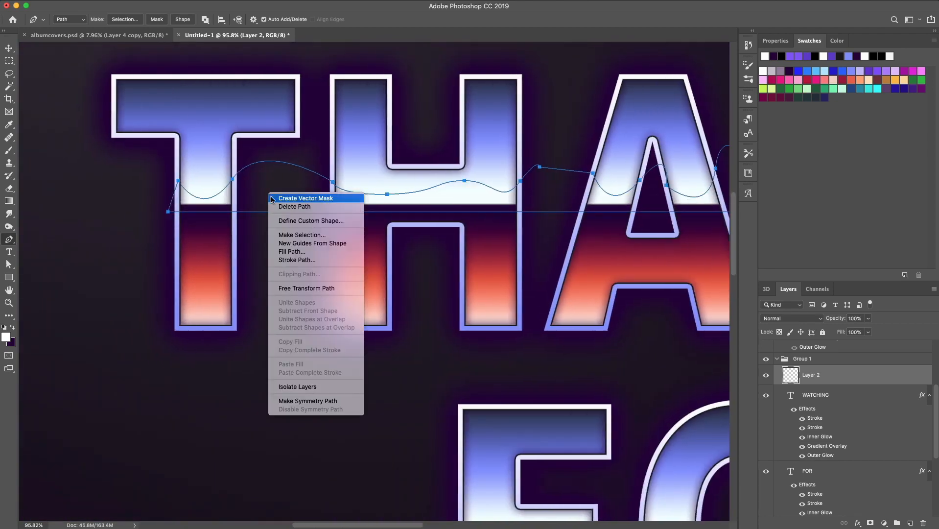
{"action": "left_click", "coordinate": [295, 252]}
{"action": "left_click", "coordinate": [693, 251]}
{"action": "key", "text": "super+z"}
Fill the wave path on Layer 2 with the dark purple foreground color and delete the path
{"action": "left_click", "coordinate": [14, 328]}
{"action": "right_click", "coordinate": [289, 192]}
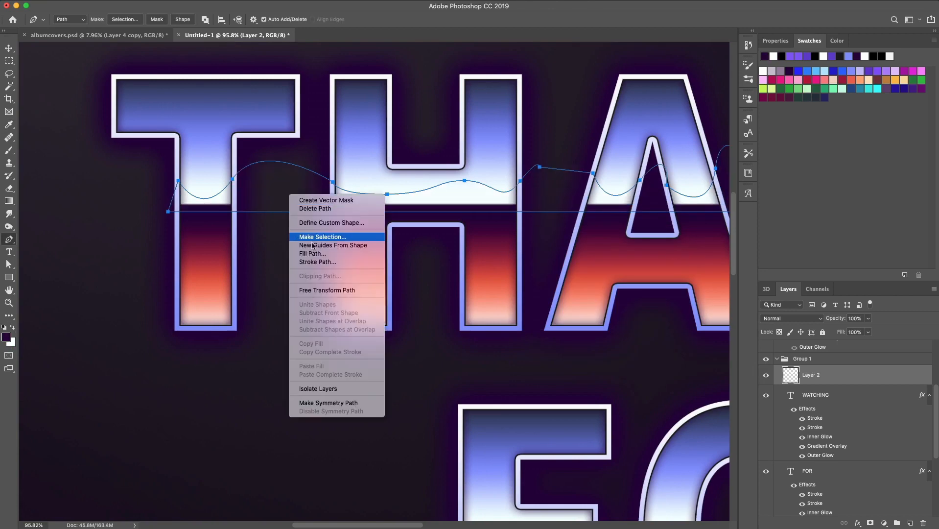
{"action": "left_click", "coordinate": [313, 252]}
{"action": "left_click", "coordinate": [692, 251]}
{"action": "right_click", "coordinate": [480, 197]}
{"action": "left_click", "coordinate": [504, 212]}
Draw a closed wavy Pen path along the horizon line across the letters of FOR
{"action": "scroll", "coordinate": [493, 245], "scroll_direction": "down", "scroll_amount": 5}
{"action": "scroll", "coordinate": [421, 307], "scroll_direction": "right", "scroll_amount": 1}
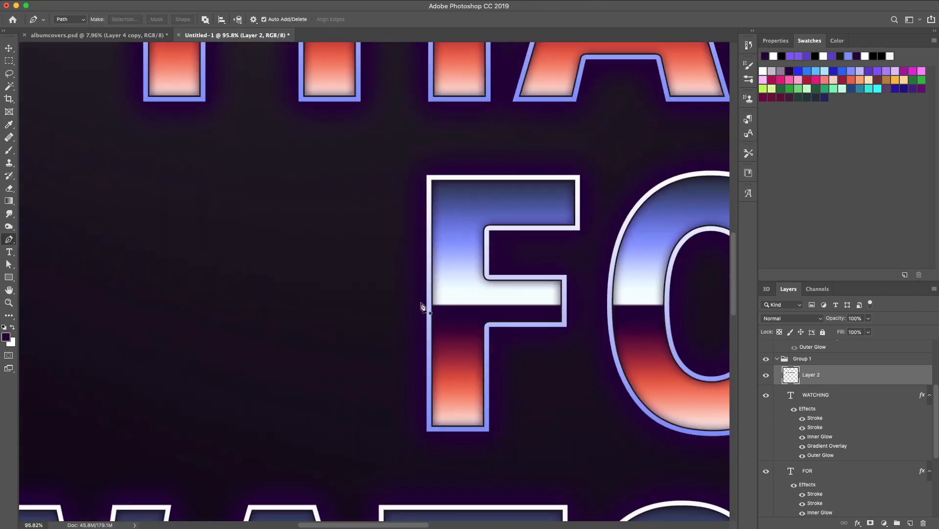
{"action": "left_click", "coordinate": [580, 276]}
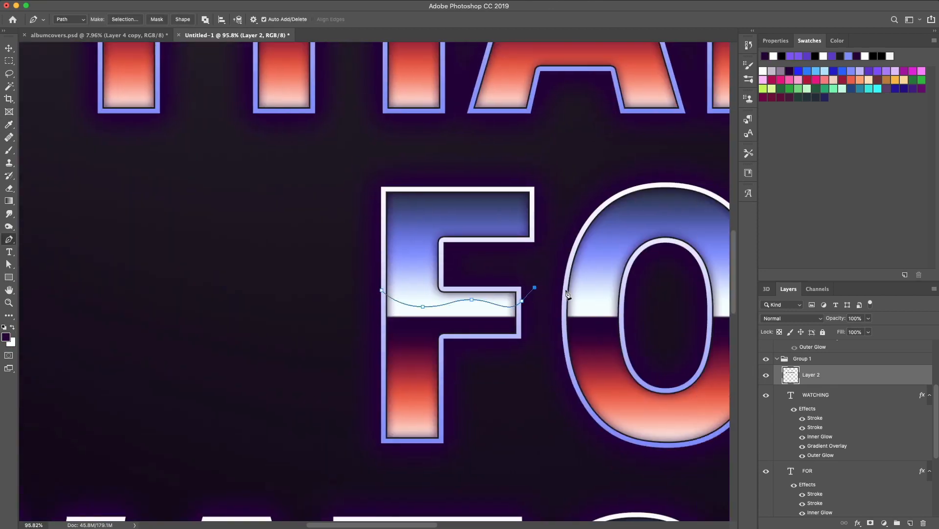
{"action": "left_click", "coordinate": [567, 290]}
{"action": "left_click_drag", "start_coordinate": [624, 292], "coordinate": [657, 260]}
{"action": "left_click", "coordinate": [650, 294]}
{"action": "scroll", "coordinate": [651, 295], "scroll_direction": "right", "scroll_amount": 2}
{"action": "left_click", "coordinate": [605, 306]}
{"action": "left_click_drag", "start_coordinate": [666, 299], "coordinate": [694, 253]}
{"action": "left_click", "coordinate": [688, 297]}
{"action": "scroll", "coordinate": [691, 301], "scroll_direction": "right", "scroll_amount": 4}
{"action": "left_click", "coordinate": [492, 305]}
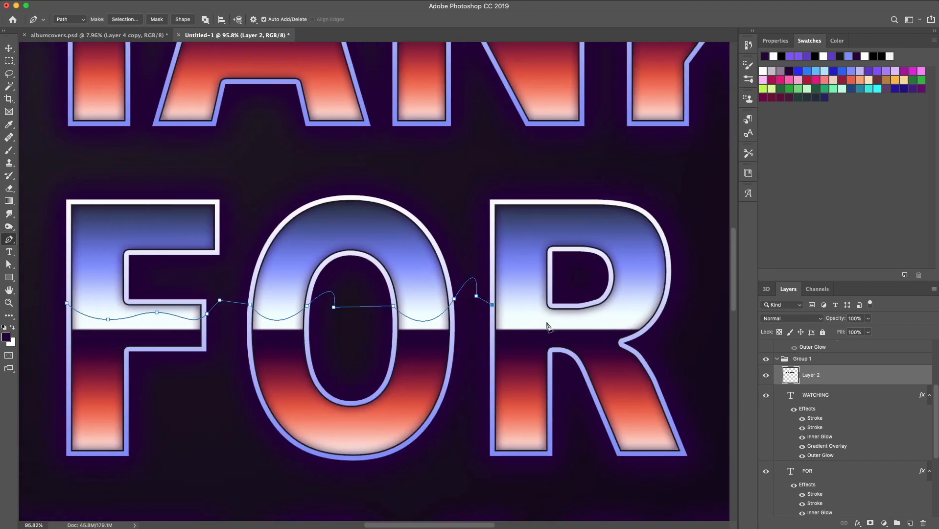
{"action": "left_click_drag", "start_coordinate": [661, 308], "coordinate": [688, 283]}
{"action": "left_click", "coordinate": [676, 334]}
{"action": "scroll", "coordinate": [676, 334], "scroll_direction": "left", "scroll_amount": 2}
{"action": "left_click", "coordinate": [169, 335]}
{"action": "left_click", "coordinate": [175, 303]}
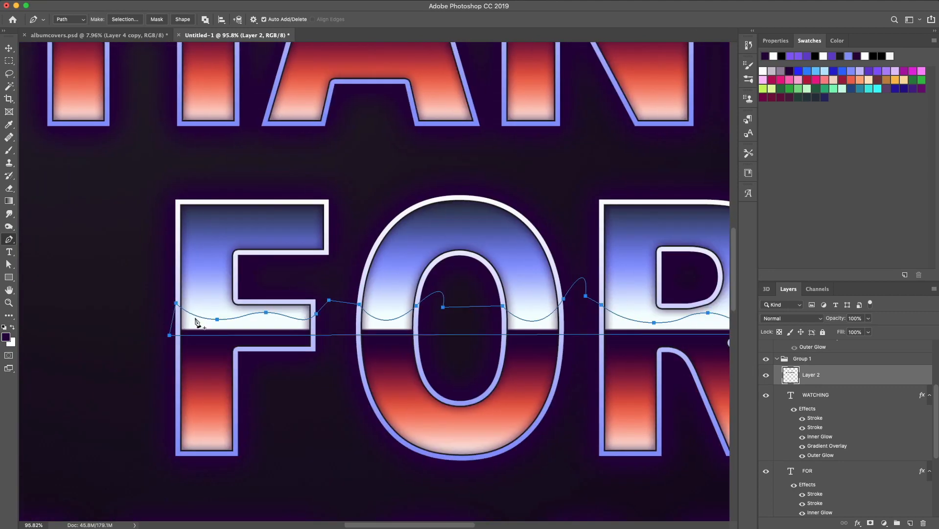
Fill the FOR wave path with the foreground color and delete the path
{"action": "right_click", "coordinate": [193, 318]}
{"action": "left_click", "coordinate": [234, 380]}
{"action": "key", "text": "Return"}
{"action": "right_click", "coordinate": [441, 323]}
{"action": "left_click", "coordinate": [459, 338]}
Draw a wavy Pen path along the horizon line through the W and A of WATCHING
{"action": "scroll", "coordinate": [461, 353], "scroll_direction": "down", "scroll_amount": 8}
{"action": "scroll", "coordinate": [461, 352], "scroll_direction": "left", "scroll_amount": 13}
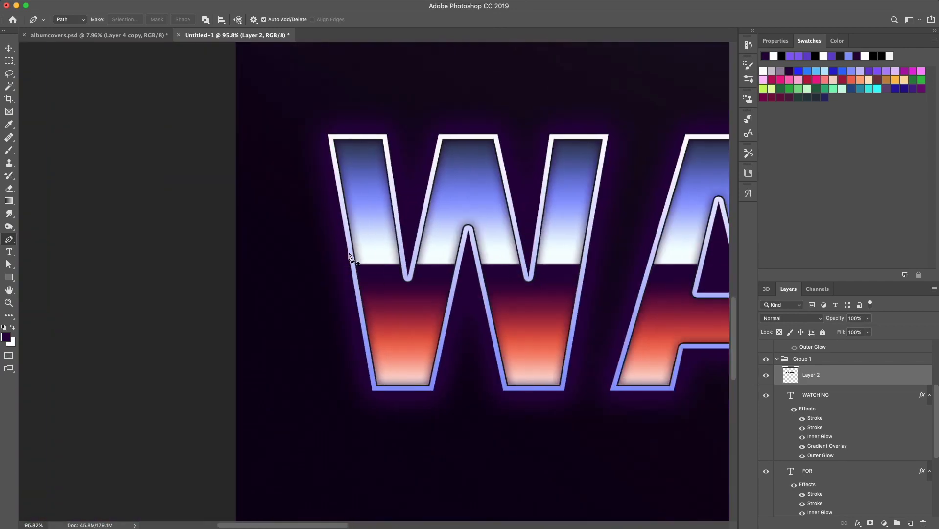
{"action": "left_click", "coordinate": [536, 247]}
{"action": "left_click_drag", "start_coordinate": [588, 245], "coordinate": [663, 181]}
{"action": "left_click", "coordinate": [603, 254]}
{"action": "scroll", "coordinate": [602, 254], "scroll_direction": "right", "scroll_amount": 2}
{"action": "left_click", "coordinate": [576, 242]}
{"action": "left_click", "coordinate": [652, 248]}
{"action": "scroll", "coordinate": [661, 254], "scroll_direction": "right", "scroll_amount": 2}
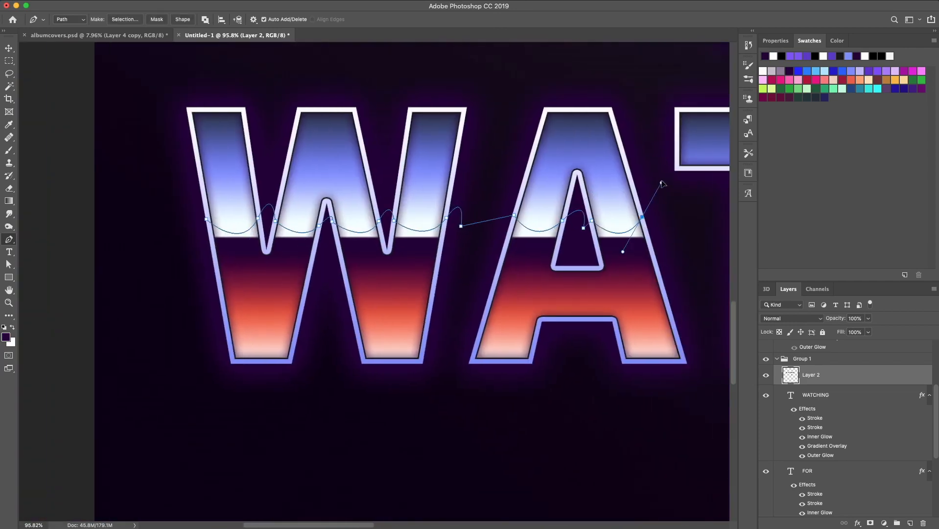
{"action": "left_click", "coordinate": [667, 227]}
{"action": "scroll", "coordinate": [666, 227], "scroll_direction": "right", "scroll_amount": 5}
{"action": "left_click", "coordinate": [625, 251]}
{"action": "scroll", "coordinate": [624, 251], "scroll_direction": "right", "scroll_amount": 3}
Continue the wavy path through the remaining WATCHING letters and close it below them
{"action": "left_click_drag", "start_coordinate": [632, 229], "coordinate": [676, 230]}
{"action": "left_click", "coordinate": [560, 255]}
{"action": "left_click", "coordinate": [642, 243]}
{"action": "scroll", "coordinate": [643, 243], "scroll_direction": "right", "scroll_amount": 4}
{"action": "left_click", "coordinate": [573, 225]}
{"action": "scroll", "coordinate": [702, 232], "scroll_direction": "right", "scroll_amount": 1}
{"action": "left_click_drag", "start_coordinate": [708, 230], "coordinate": [716, 216]}
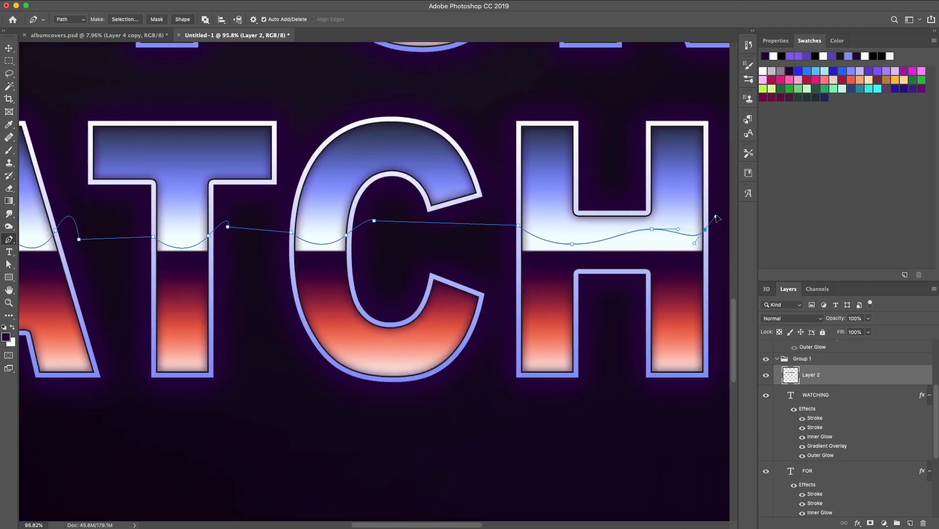
{"action": "left_click", "coordinate": [716, 238]}
{"action": "scroll", "coordinate": [716, 238], "scroll_direction": "right", "scroll_amount": 1}
{"action": "left_click", "coordinate": [703, 258]}
{"action": "scroll", "coordinate": [703, 259], "scroll_direction": "left", "scroll_amount": 10}
{"action": "left_click", "coordinate": [151, 258]}
{"action": "left_click", "coordinate": [150, 234]}
Fill the WATCHING wave path with the foreground color
{"action": "right_click", "coordinate": [165, 244]}
{"action": "left_click", "coordinate": [193, 317]}
{"action": "left_click", "coordinate": [689, 252]}
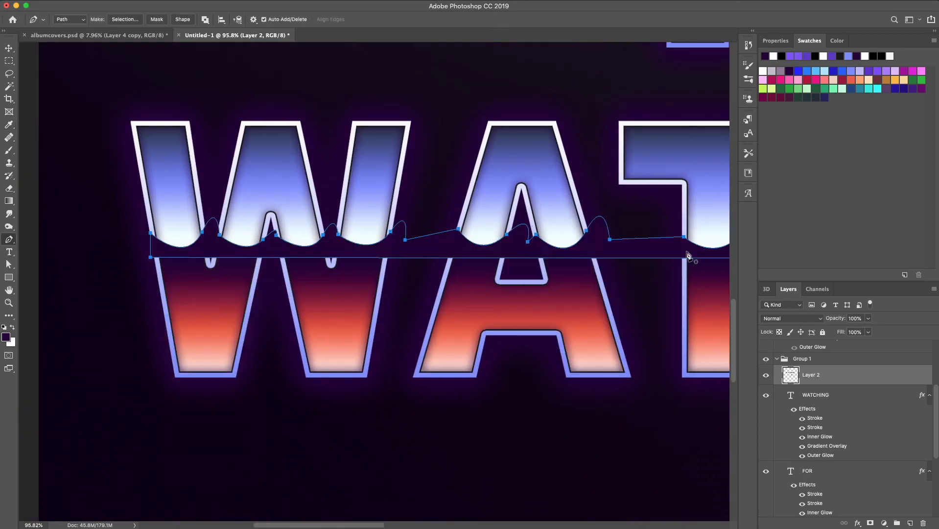
Delete the WATCHING wave work path
{"action": "right_click", "coordinate": [500, 243]}
{"action": "left_click", "coordinate": [512, 251]}
{"action": "right_click", "coordinate": [515, 246]}
{"action": "left_click", "coordinate": [523, 261]}
{"action": "scroll", "coordinate": [583, 294], "scroll_direction": "down", "scroll_amount": 5}
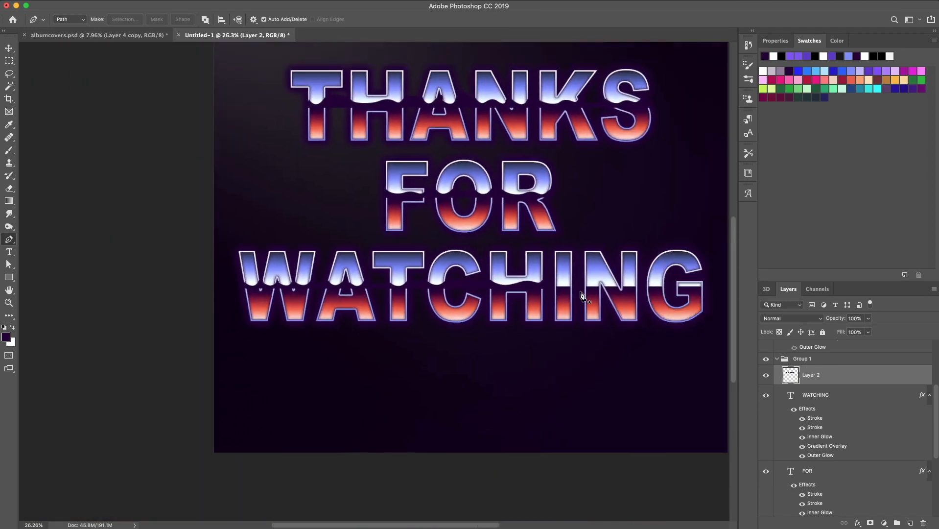
{"action": "scroll", "coordinate": [332, 309], "scroll_direction": "up", "scroll_amount": 5}
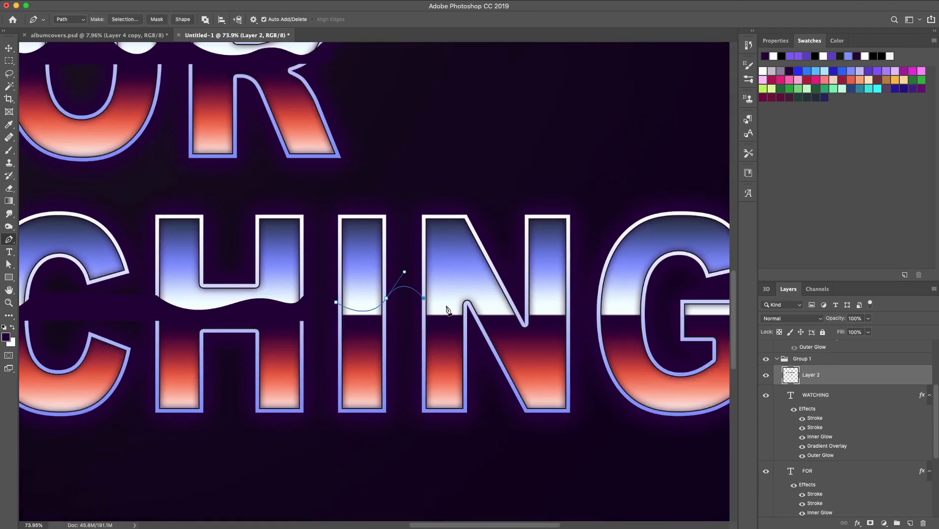
Draw a wavy Pen path along the horizon through the C, H, I, N and G of WATCHING, closing it below them
{"action": "left_click", "coordinate": [596, 297]}
{"action": "scroll", "coordinate": [597, 296], "scroll_direction": "right", "scroll_amount": 1}
{"action": "left_click_drag", "start_coordinate": [616, 273], "coordinate": [635, 249]}
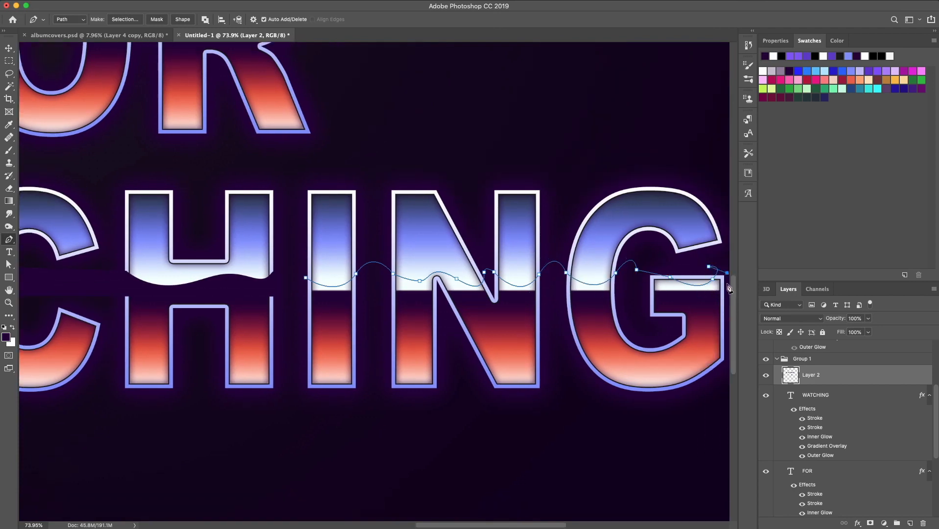
{"action": "left_click", "coordinate": [728, 297]}
{"action": "scroll", "coordinate": [728, 299], "scroll_direction": "left", "scroll_amount": 5}
{"action": "scroll", "coordinate": [727, 299], "scroll_direction": "right", "scroll_amount": 3}
{"action": "left_click", "coordinate": [390, 286]}
{"action": "left_click", "coordinate": [390, 265]}
{"action": "right_click", "coordinate": [447, 272]}
{"action": "left_click", "coordinate": [475, 332]}
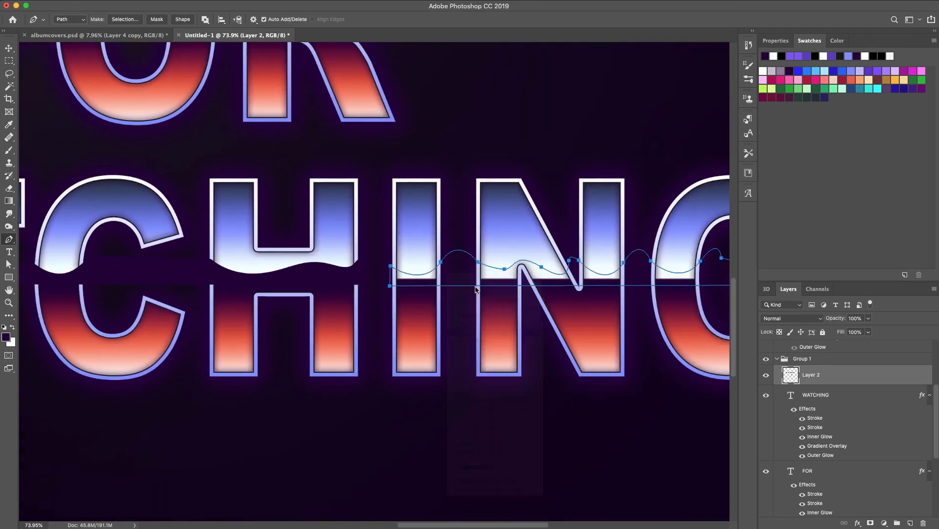
Fill the new wave path with the foreground color
{"action": "key", "text": "Return"}
{"action": "right_click", "coordinate": [479, 274]}
{"action": "left_click", "coordinate": [490, 290]}
{"action": "scroll", "coordinate": [488, 293], "scroll_direction": "down", "scroll_amount": 5}
{"action": "scroll", "coordinate": [488, 294], "scroll_direction": "up", "scroll_amount": 3}
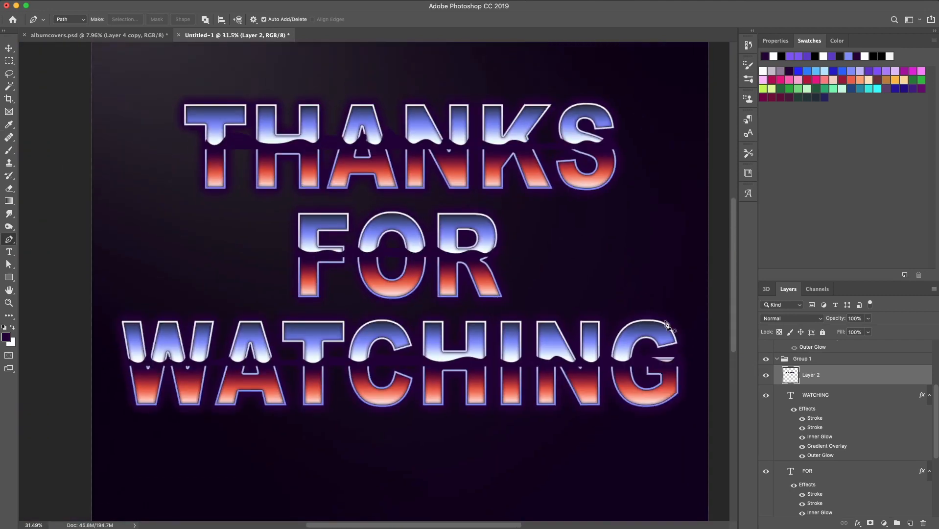
Load the FOR letters as a selection and select the Group 2 copy layer group
{"action": "left_click", "coordinate": [176, 1]}
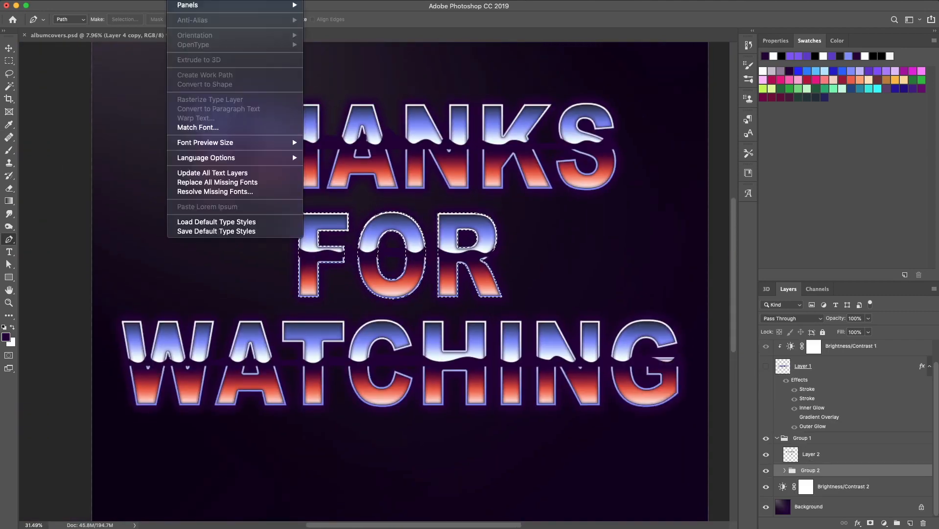
{"action": "left_click", "coordinate": [169, 17]}
{"action": "left_click", "coordinate": [710, 266]}
{"action": "left_click", "coordinate": [785, 470]}
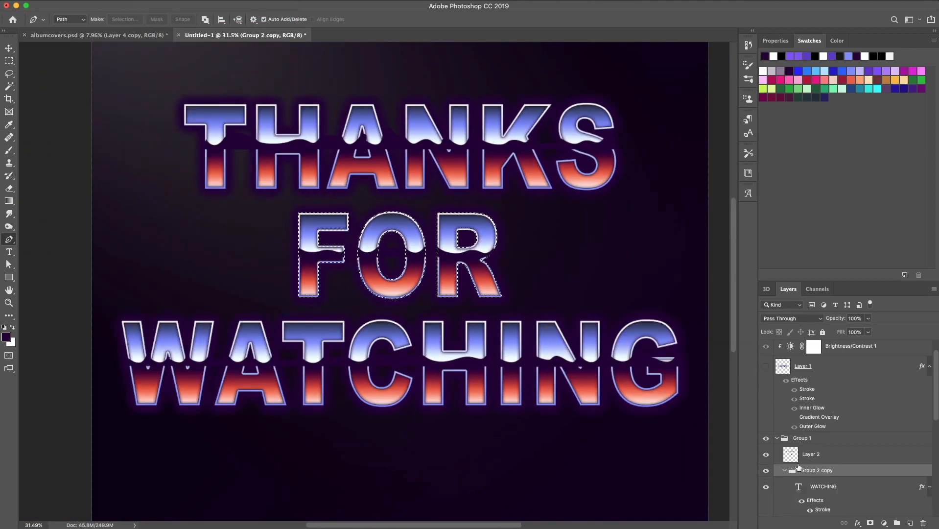
Browse the layer stack to review the text layers, groups and adjustment layers
{"action": "scroll", "coordinate": [799, 467], "scroll_direction": "down", "scroll_amount": 4}
{"action": "left_click", "coordinate": [810, 466]}
{"action": "scroll", "coordinate": [812, 465], "scroll_direction": "down", "scroll_amount": 4}
{"action": "left_click_drag", "start_coordinate": [811, 429], "coordinate": [810, 442]}
{"action": "left_click", "coordinate": [810, 462]}
{"action": "scroll", "coordinate": [831, 464], "scroll_direction": "down", "scroll_amount": 4}
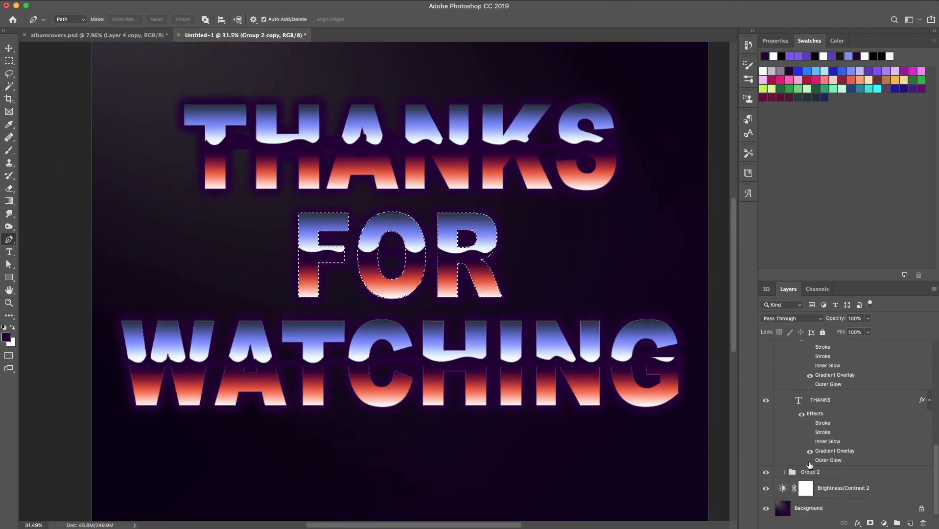
Select the THANKS and WATCHING text layers and open the layer context menu on WATCHING
{"action": "left_click", "coordinate": [808, 401]}
{"action": "scroll", "coordinate": [804, 403], "scroll_direction": "up", "scroll_amount": 6}
{"action": "left_click", "coordinate": [803, 386], "text": "shift"}
{"action": "right_click", "coordinate": [800, 386]}
{"action": "left_click", "coordinate": [794, 384]}
{"action": "scroll", "coordinate": [854, 391], "scroll_direction": "up", "scroll_amount": 1}
{"action": "right_click", "coordinate": [854, 390]}
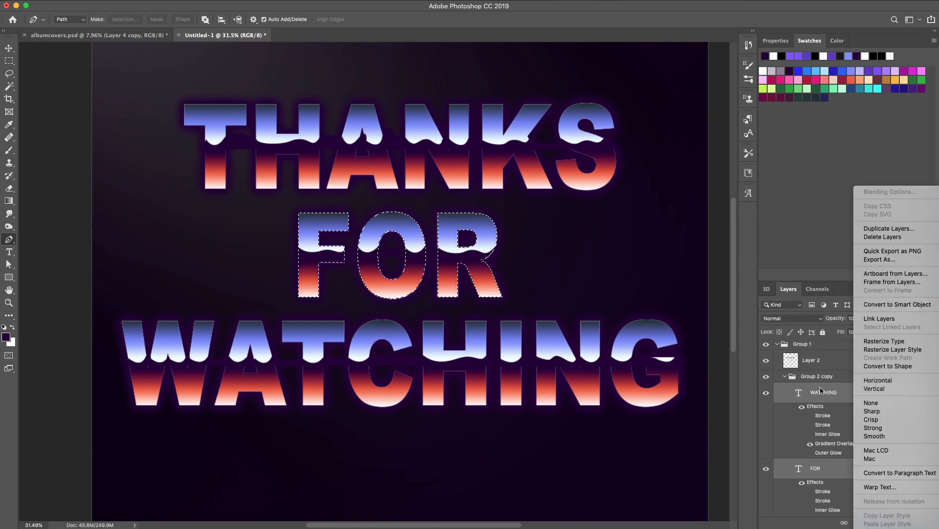